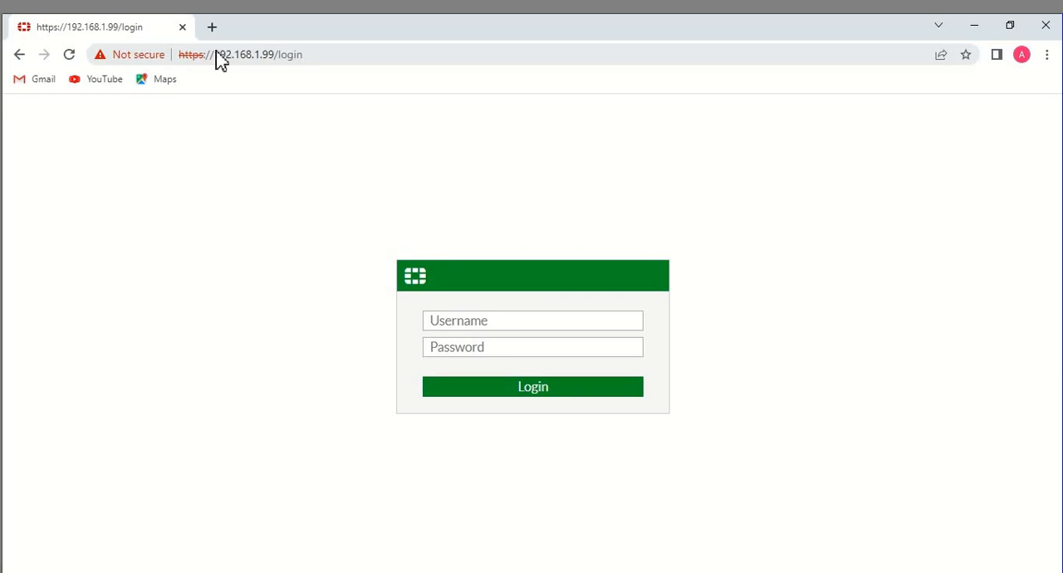
Log in to the firewall at 192.168.1.99 with the username admin and the account password
click(279, 56)
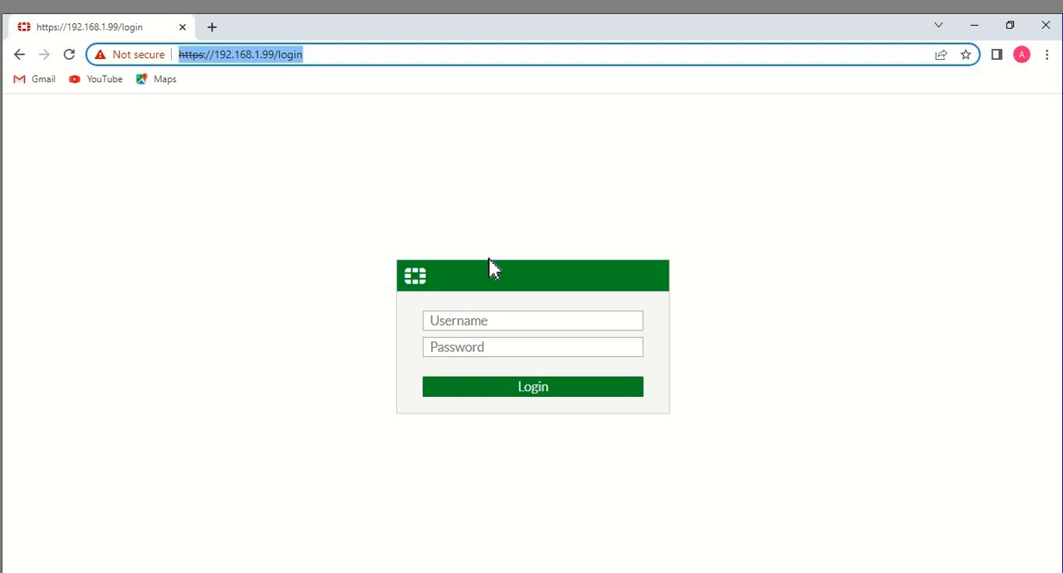
click(482, 325)
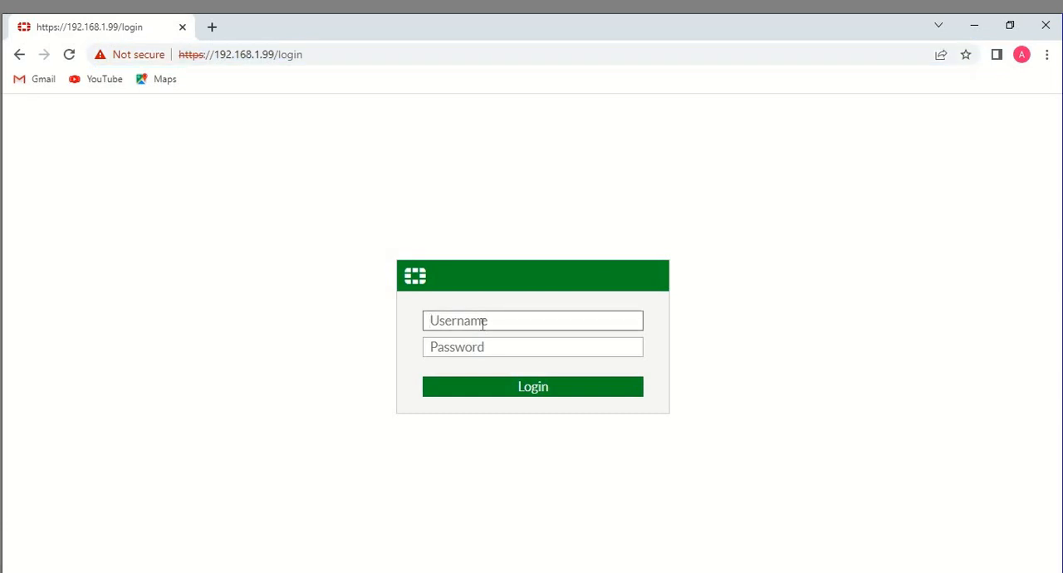
text(admin)
key(Tab)
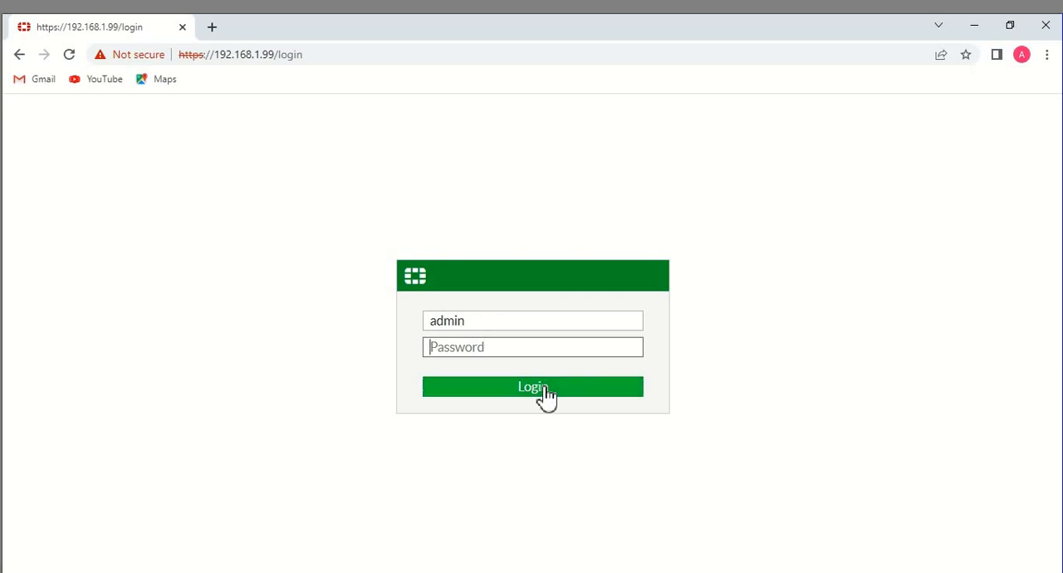
text(••••••••••)
click(547, 388)
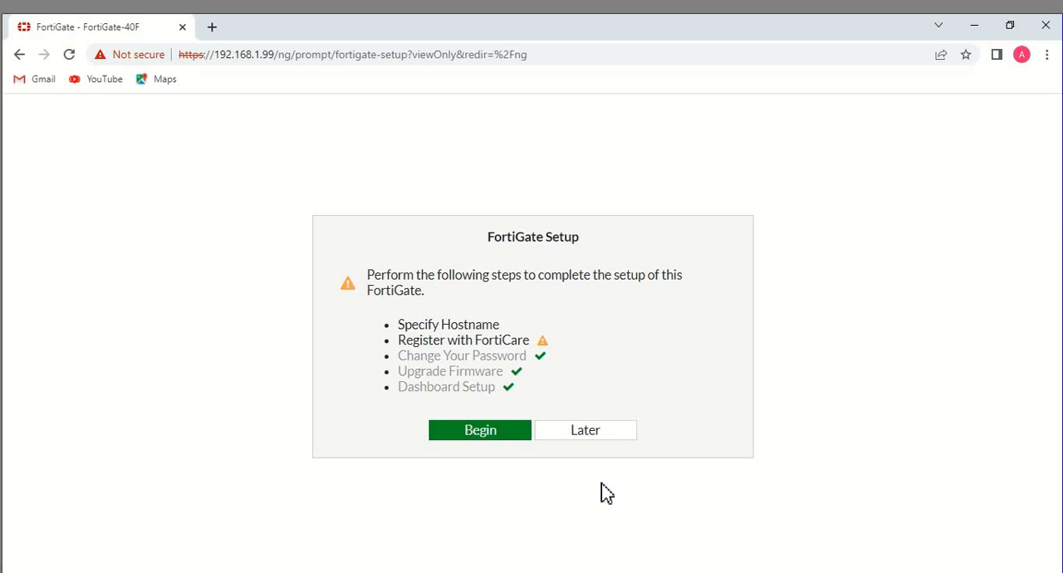
Postpone the FortiGate setup and dismiss the FortiOS 6.4.6 introduction
click(613, 435)
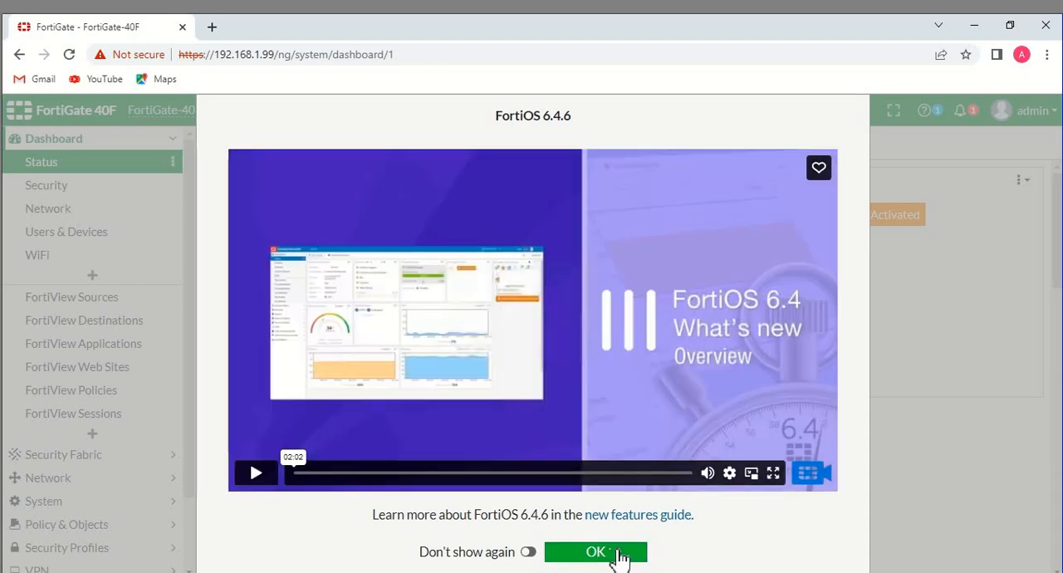
click(622, 555)
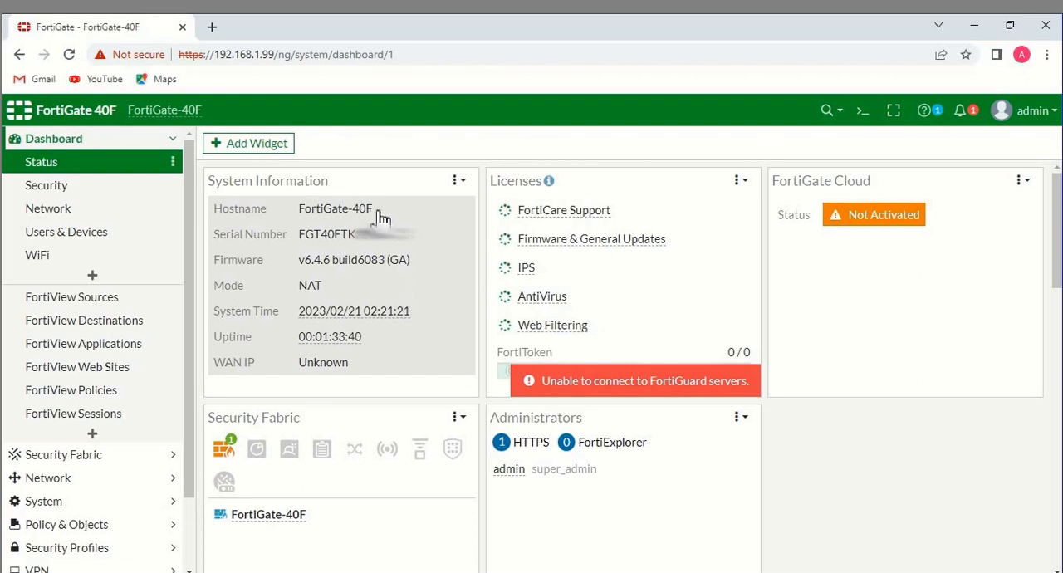
Configure the wan interface with manual addressing, an IP/netmask ending in 20.230.93/30, and HTTPS and HTTP administrative access, and save it
click(66, 488)
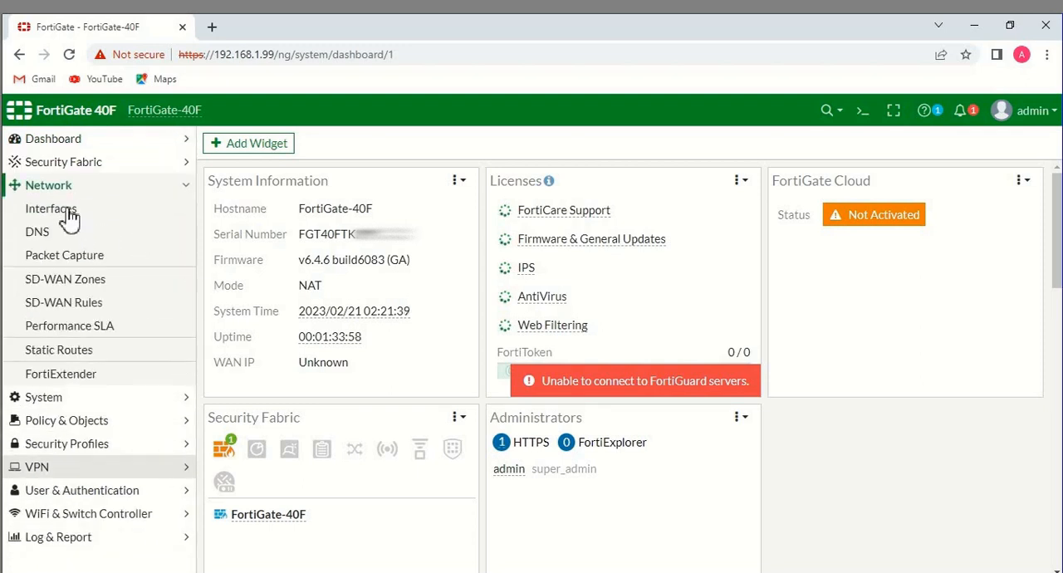
click(67, 212)
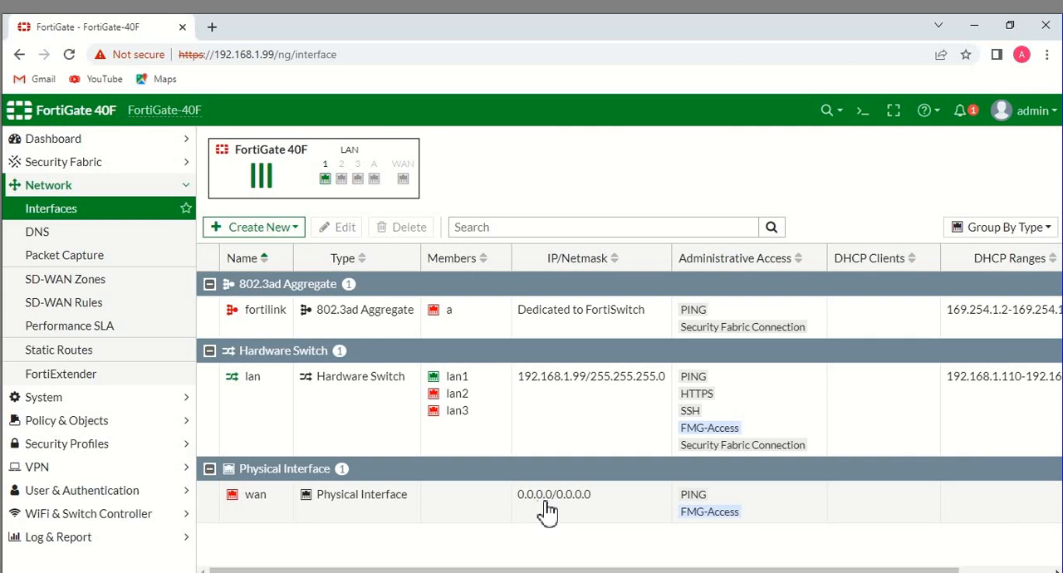
double_click(549, 508)
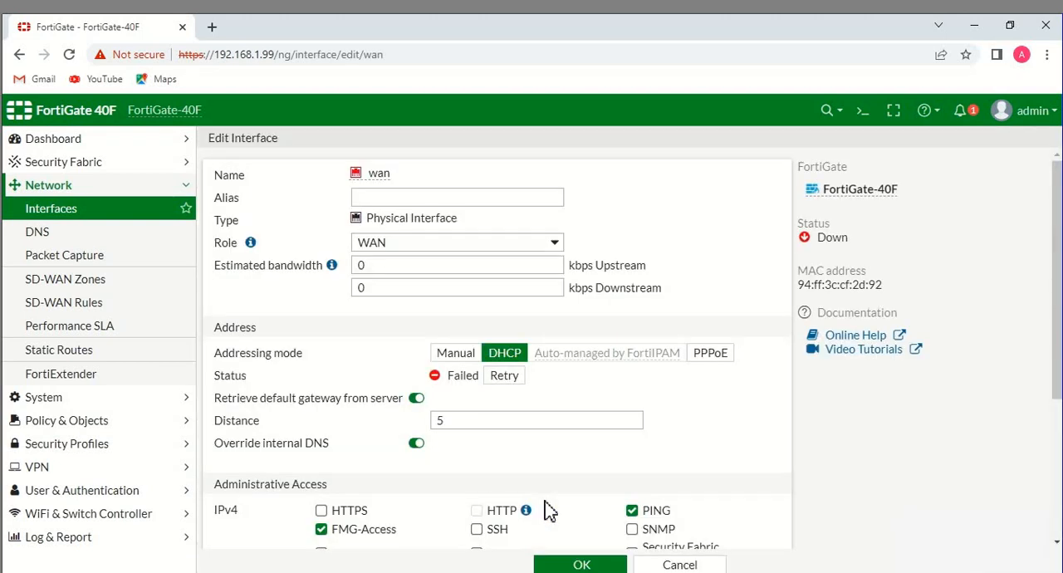
click(457, 354)
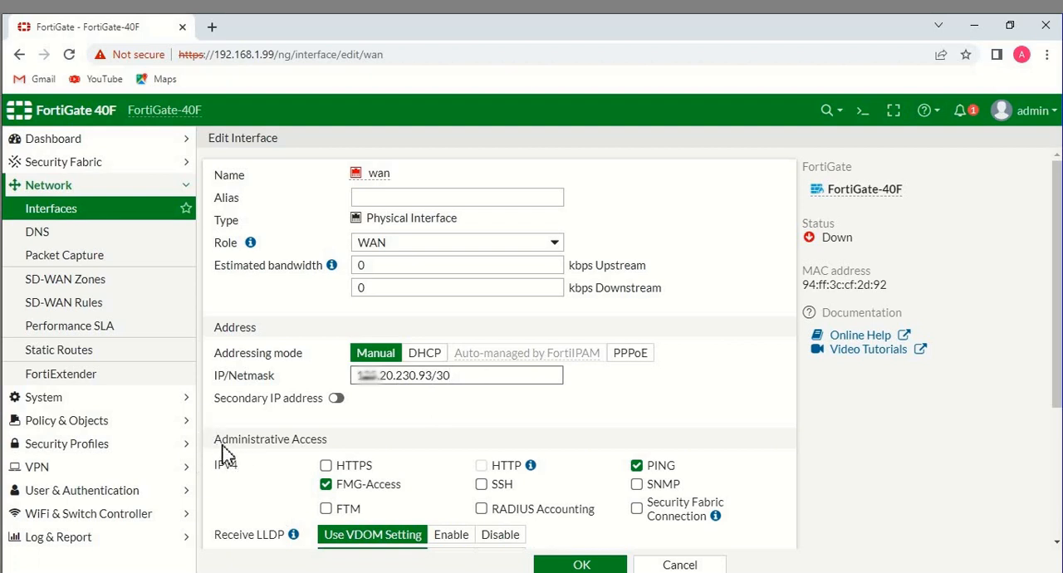
click(327, 466)
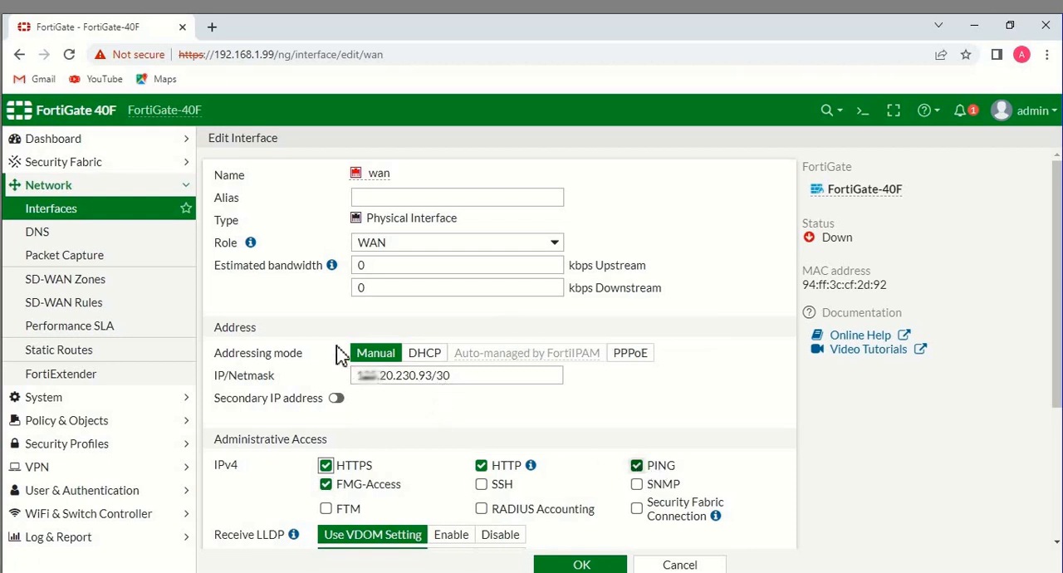
click(582, 565)
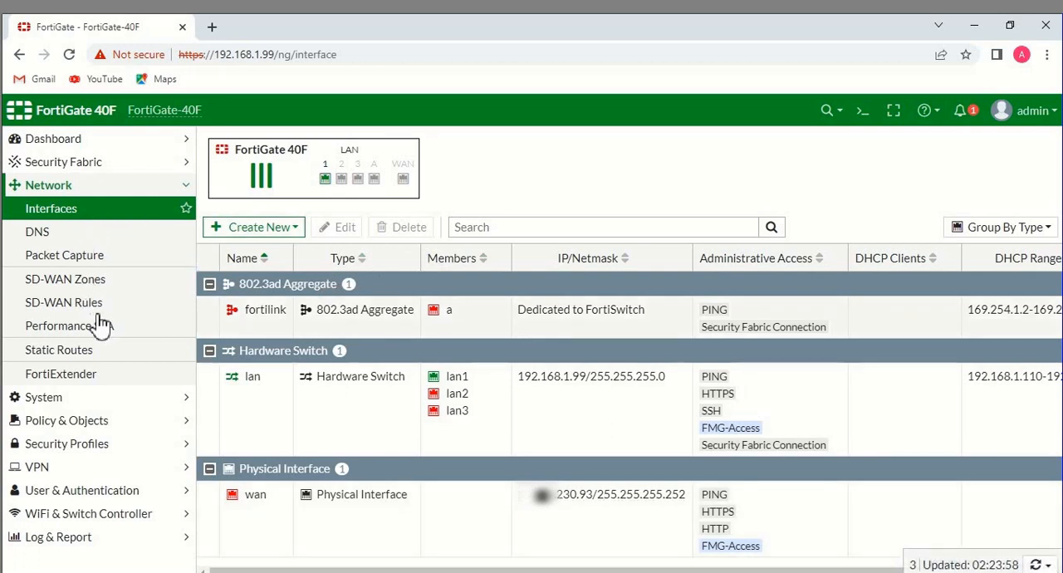
click(73, 356)
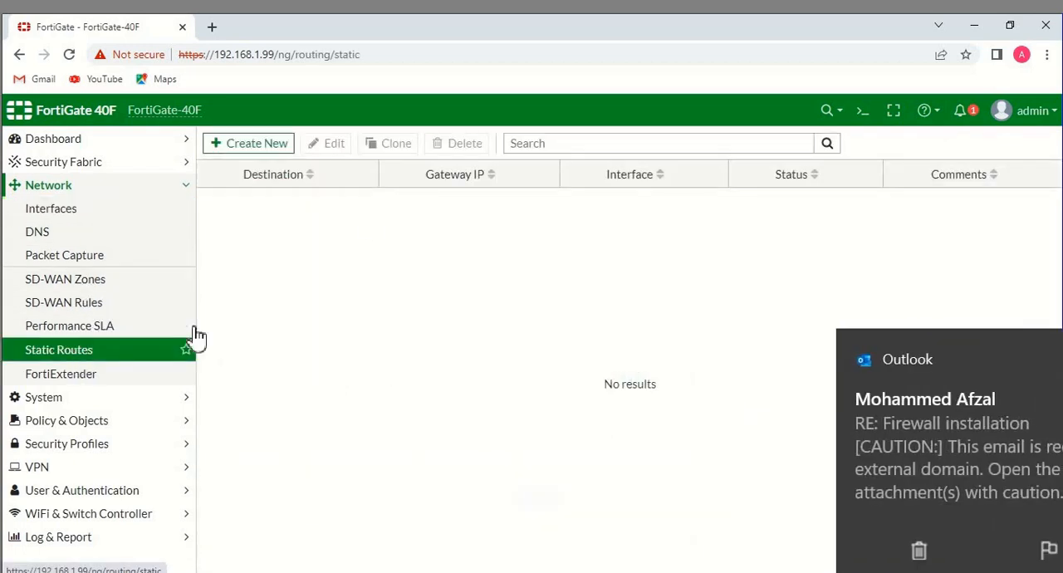
click(246, 144)
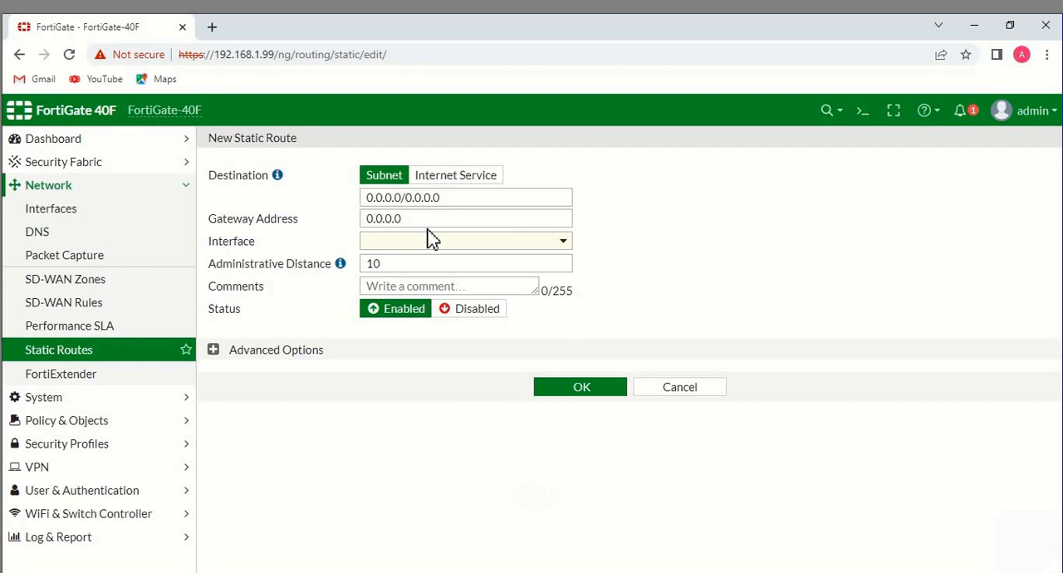
click(251, 224)
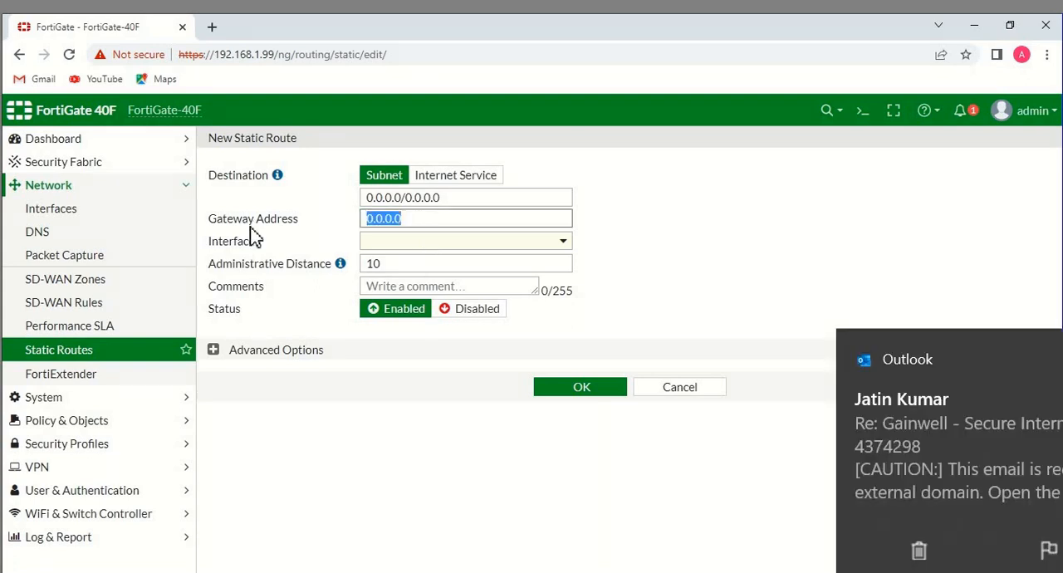
key(ctrl+v)
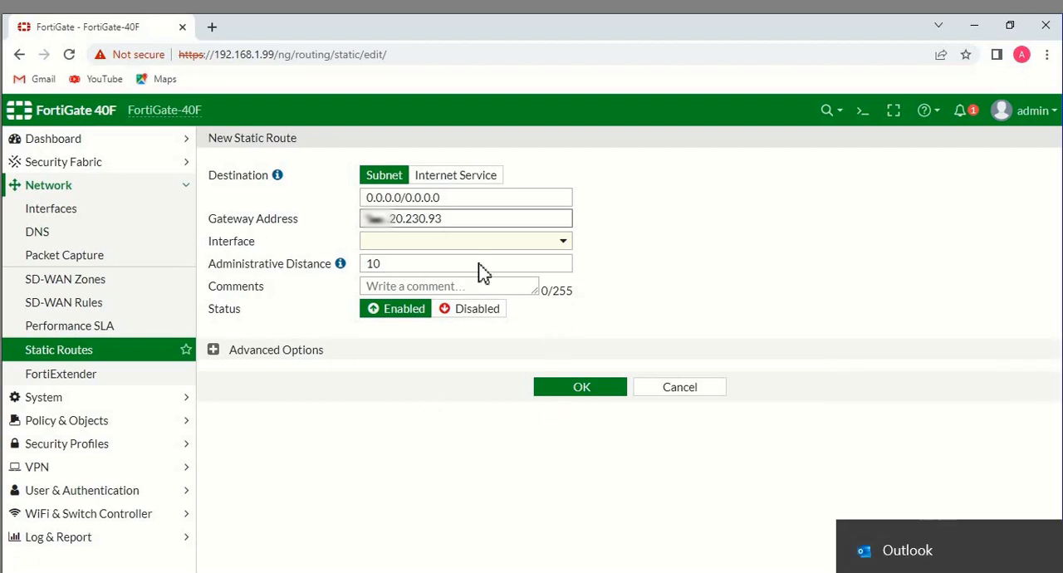
click(474, 240)
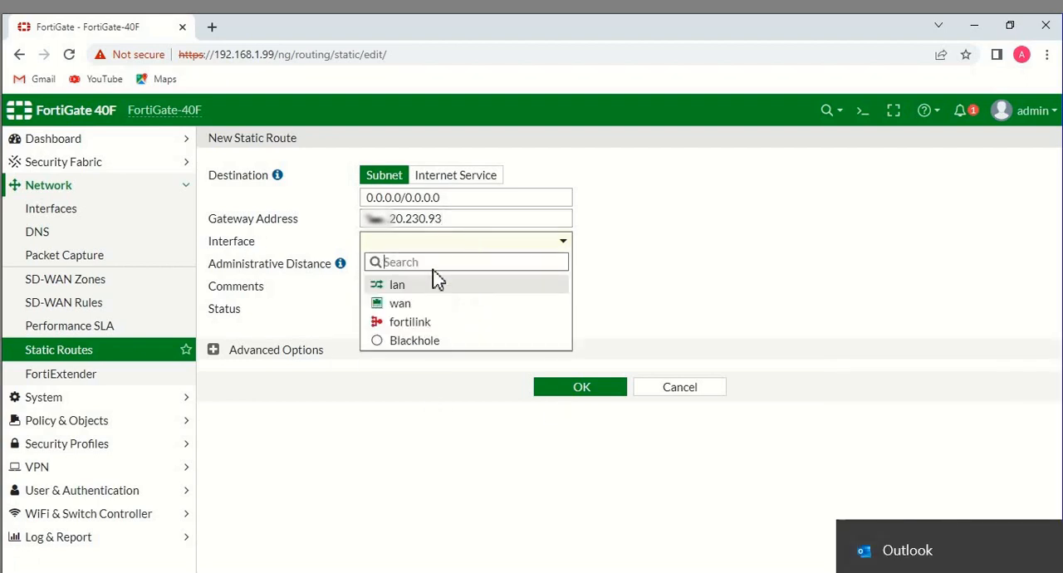
click(403, 304)
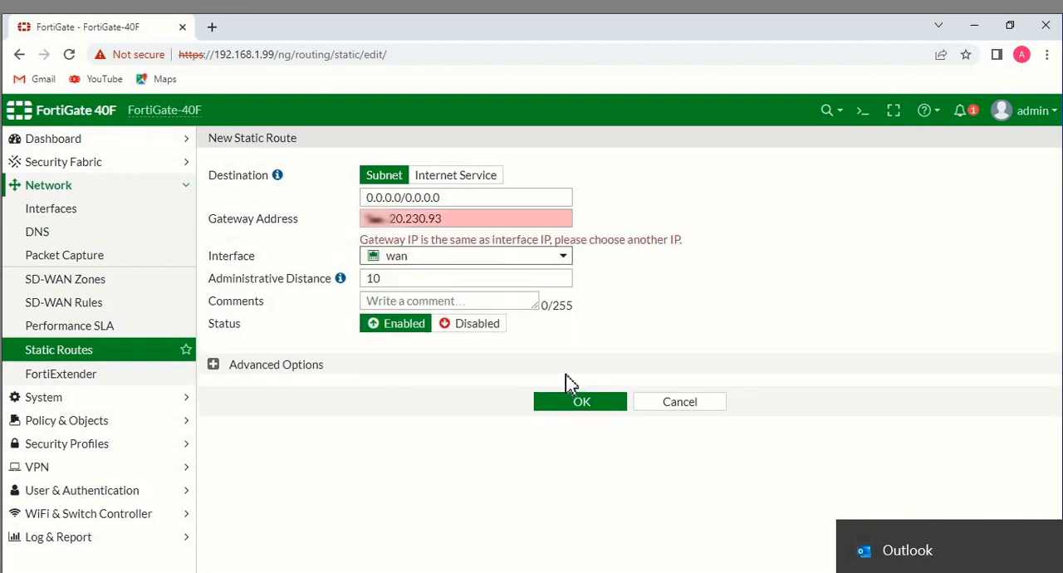
click(712, 415)
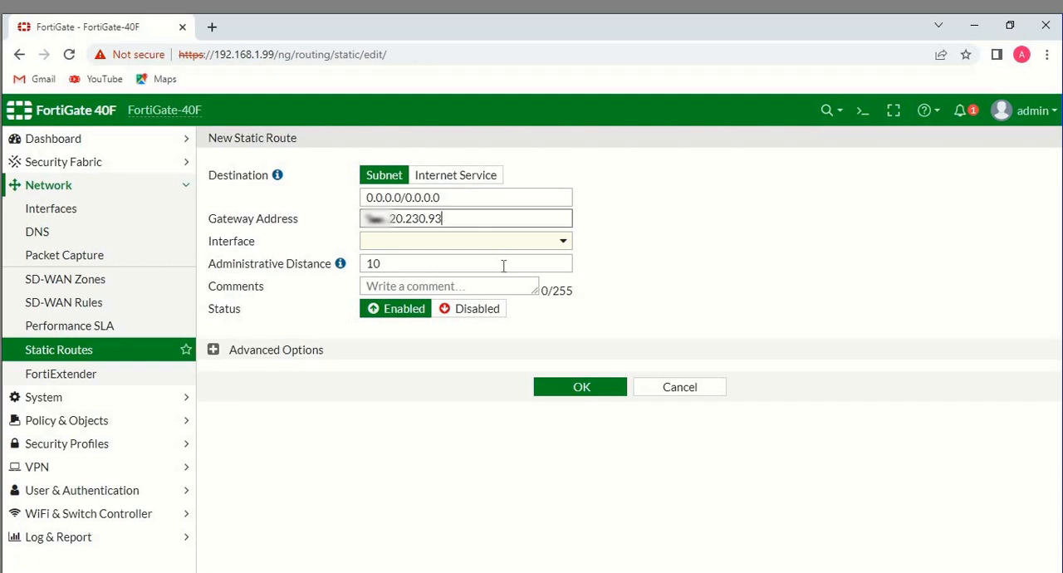
Assign the wan interface to the new default static route with gateway 125.20.230.93 and save the route
click(446, 246)
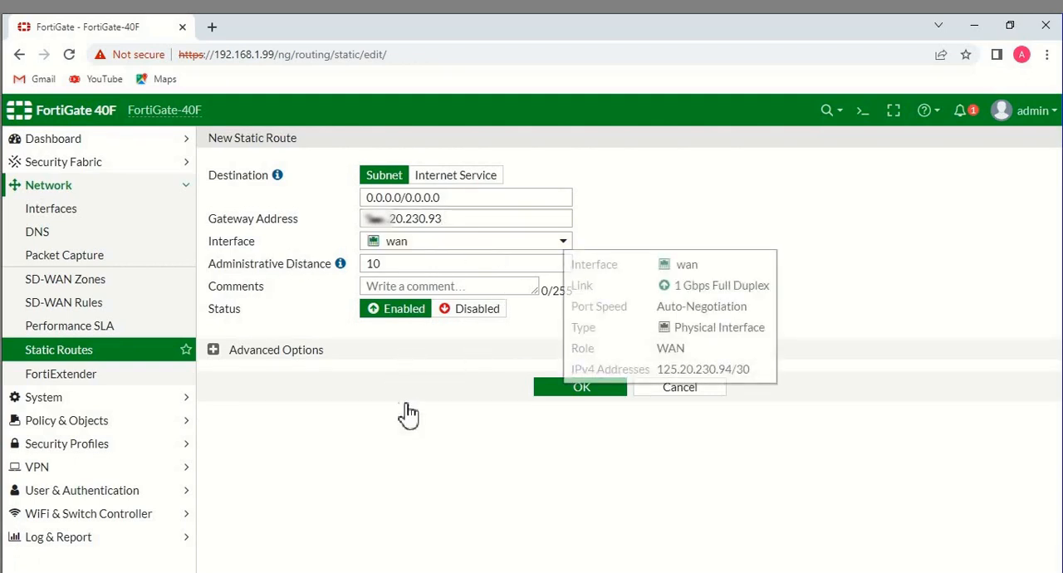
click(562, 394)
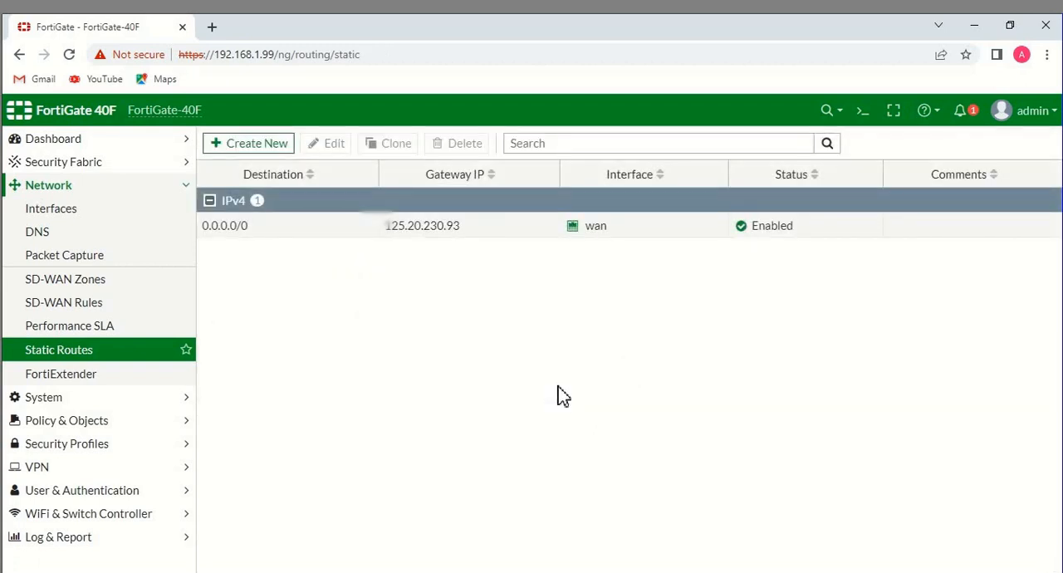
Test internet connectivity from the CLI console by running execute ping 8.8.8.8
click(864, 114)
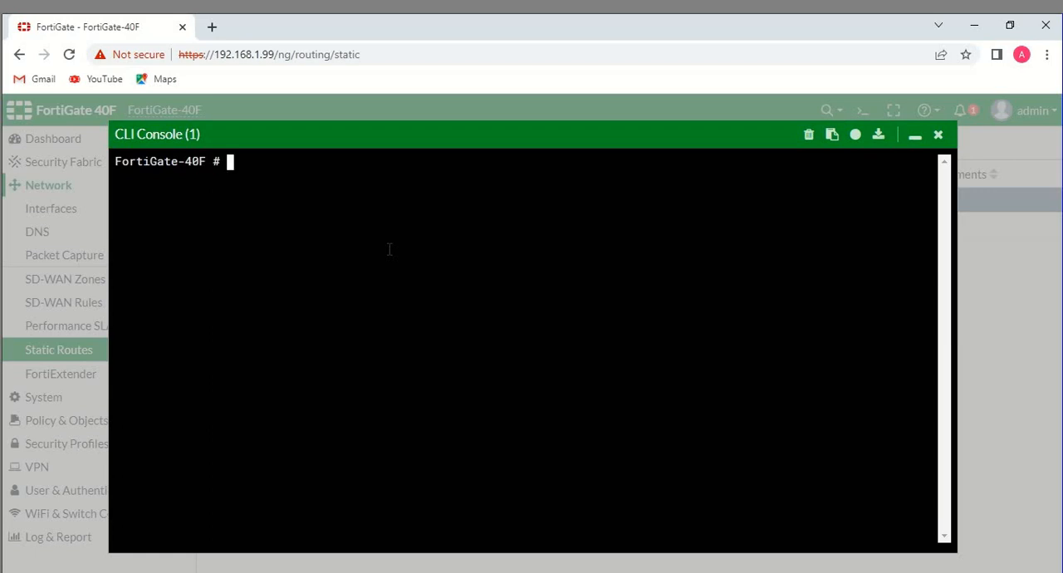
text(exe)
key(Tab)
text(ping )
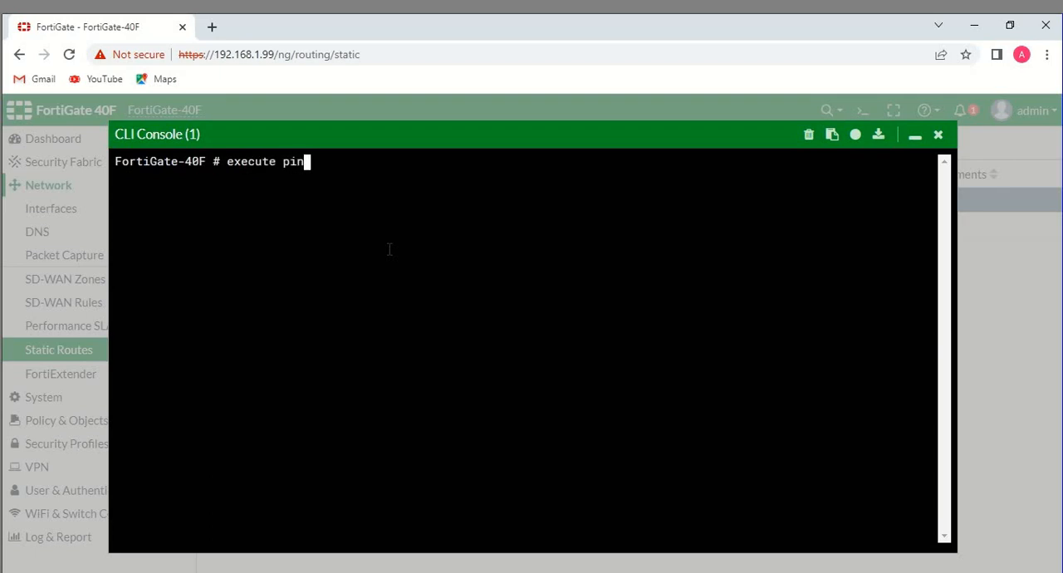
text(8.8.8.8)
key(Return)
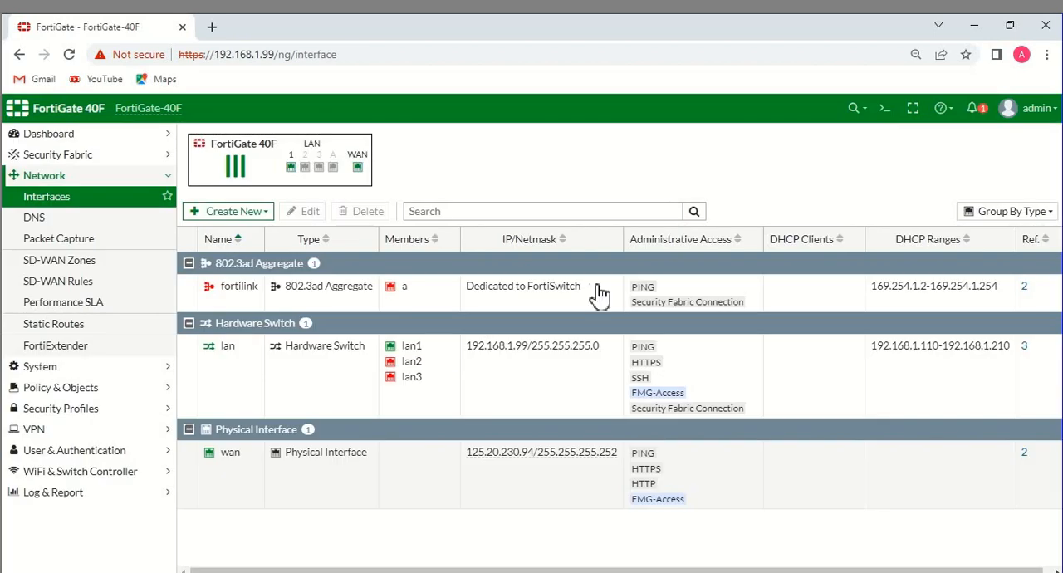
Open the wan interface for configuration in the CLI console with config system interface and edit wan
click(883, 109)
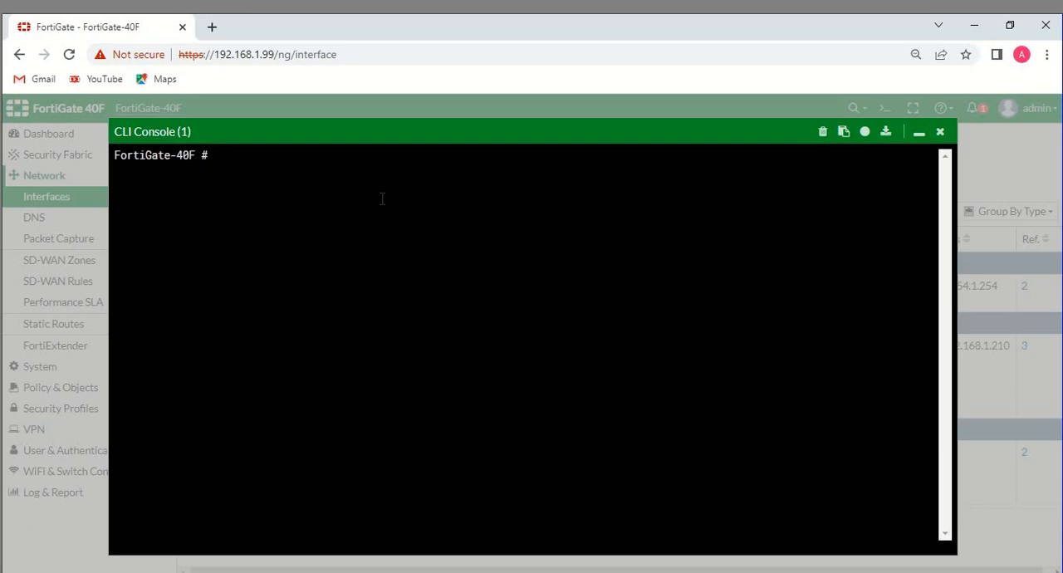
text(config system in)
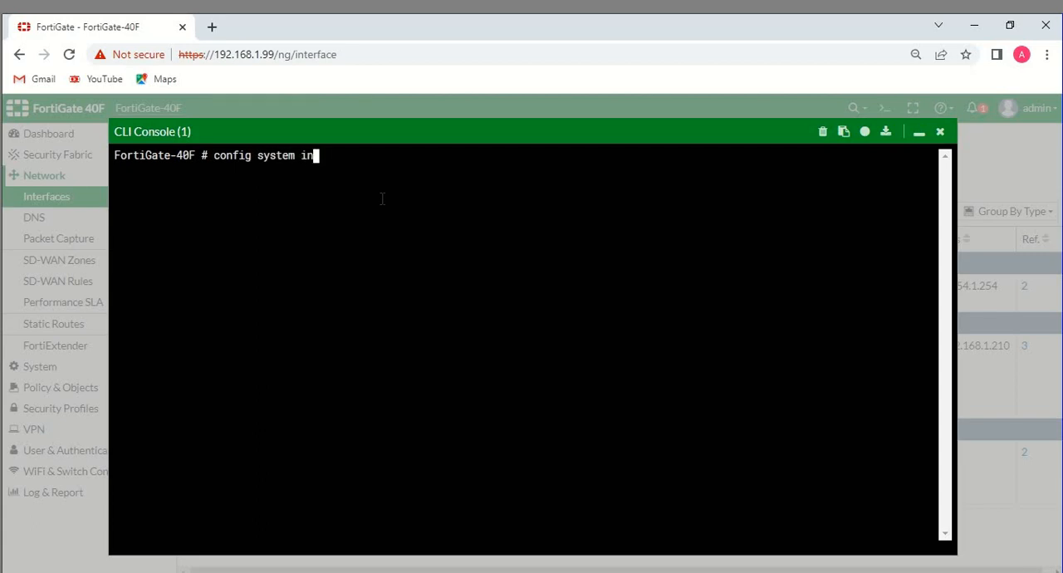
key(Tab)
key(Return)
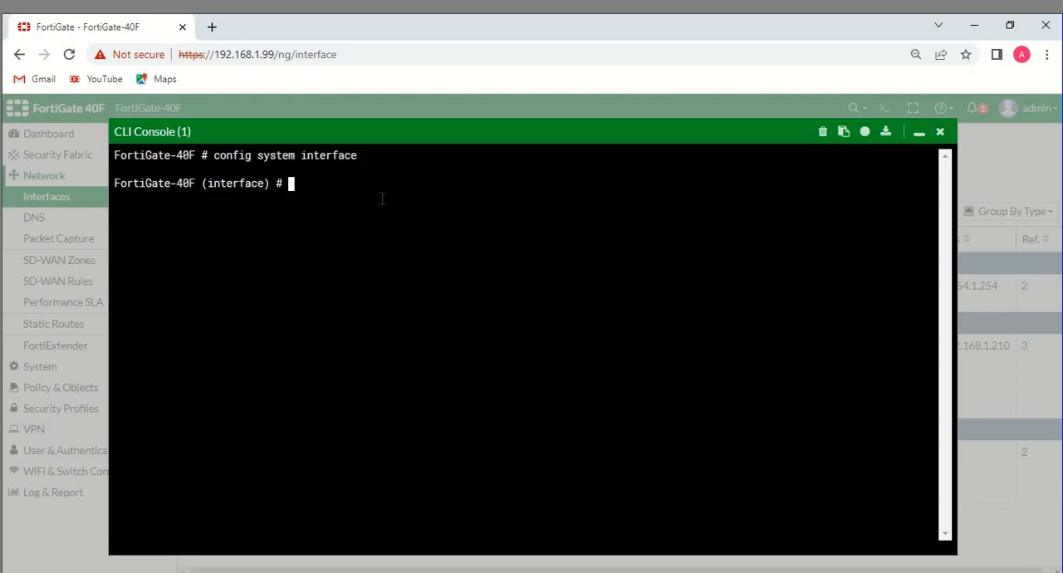
text(edit wan)
key(Return)
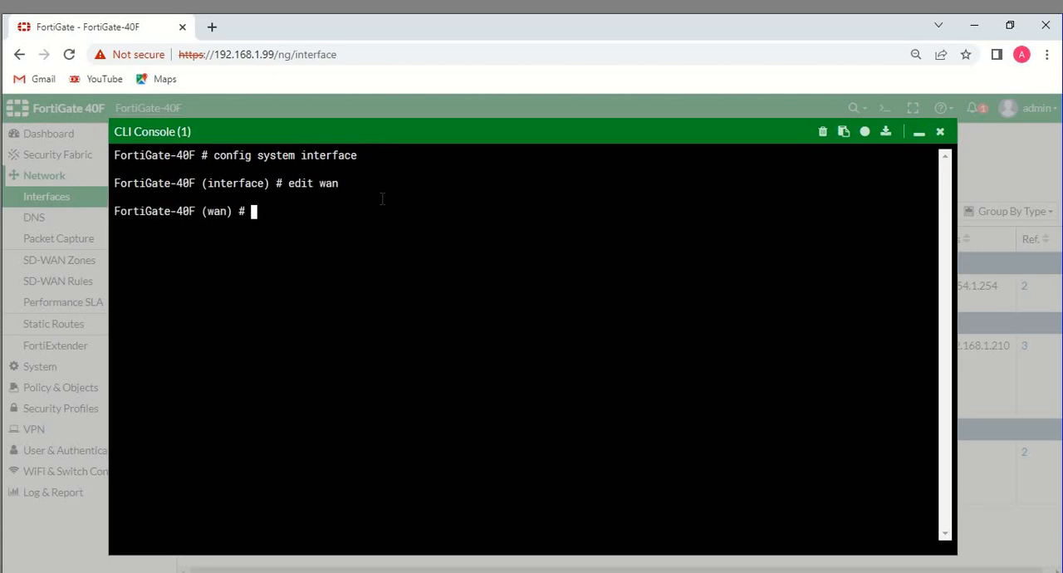
Set the wan interface's allowaccess to https ping ssh telnet fgfm fabric and end the interface configuration
text(set allowaccess https )
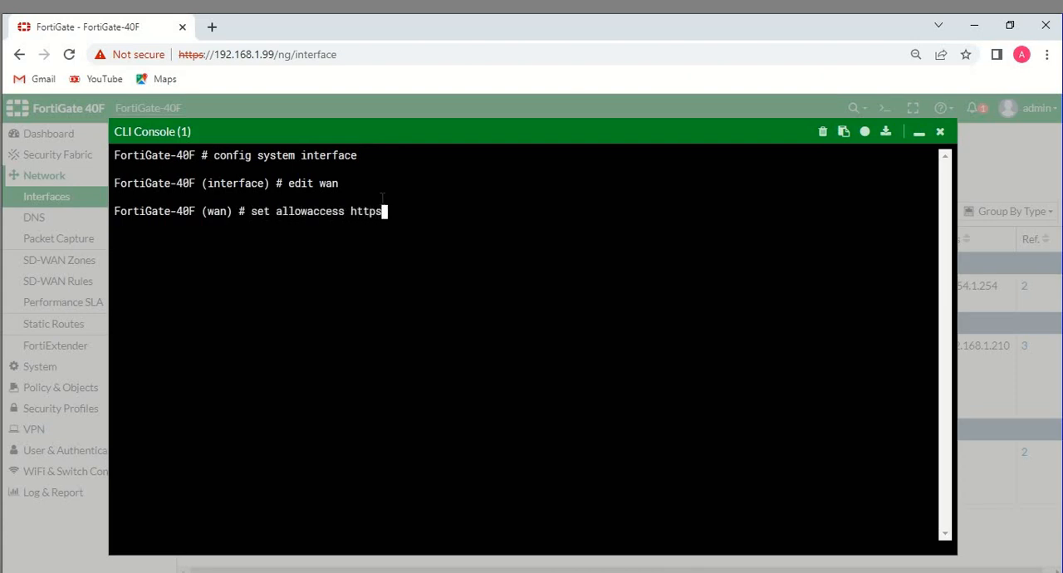
text(ping ssh telnet fgf)
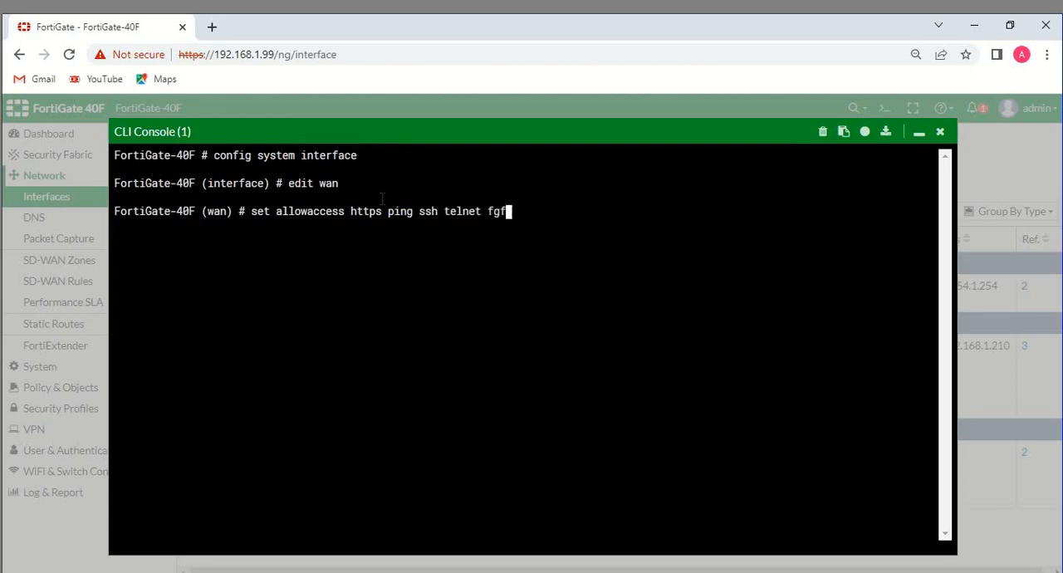
text(m fabric)
key(Return)
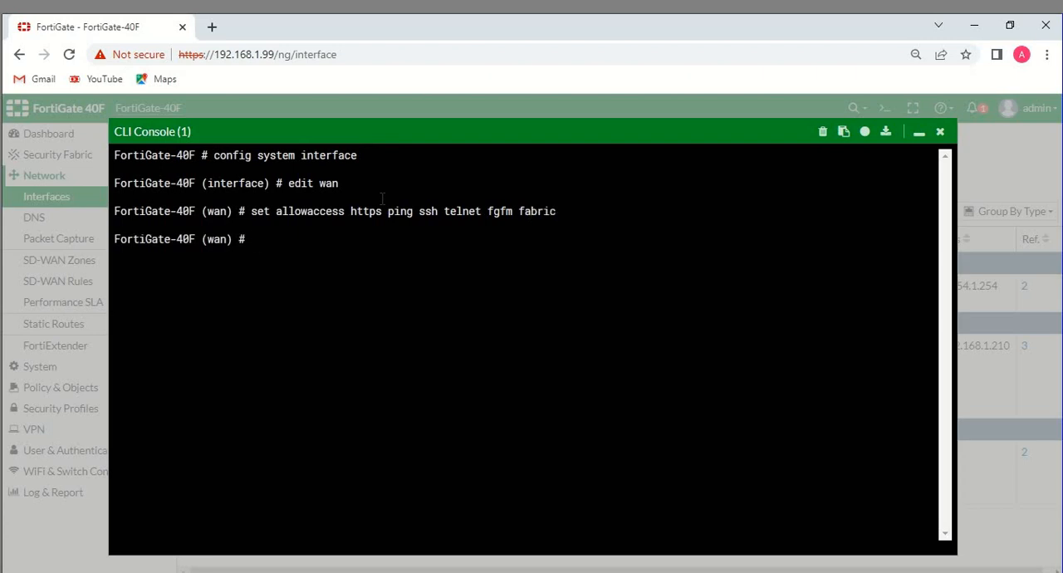
text(end)
key(Return)
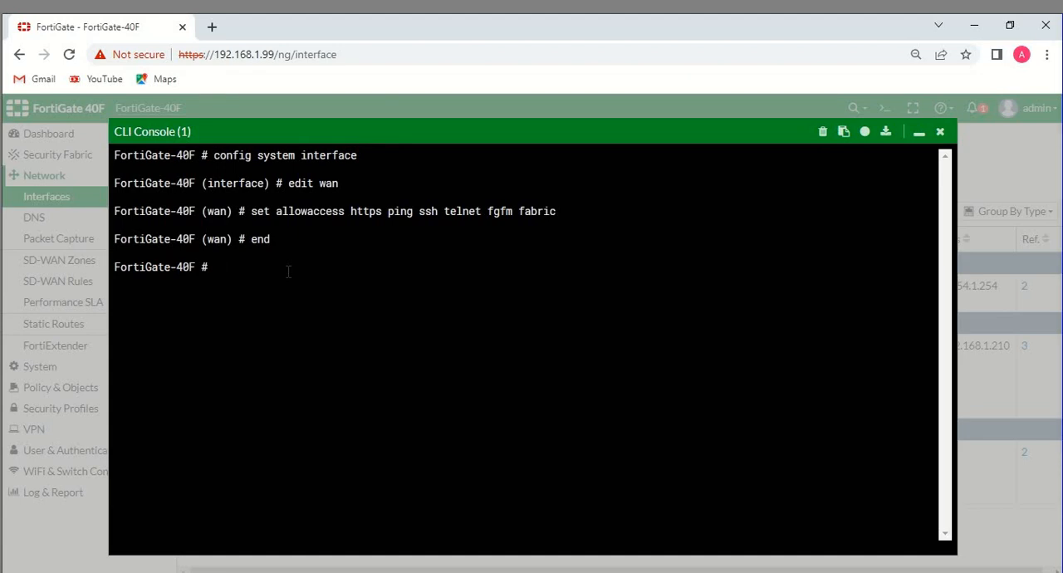
Enter the global system configuration with config system global
text(config system global)
key(Return)
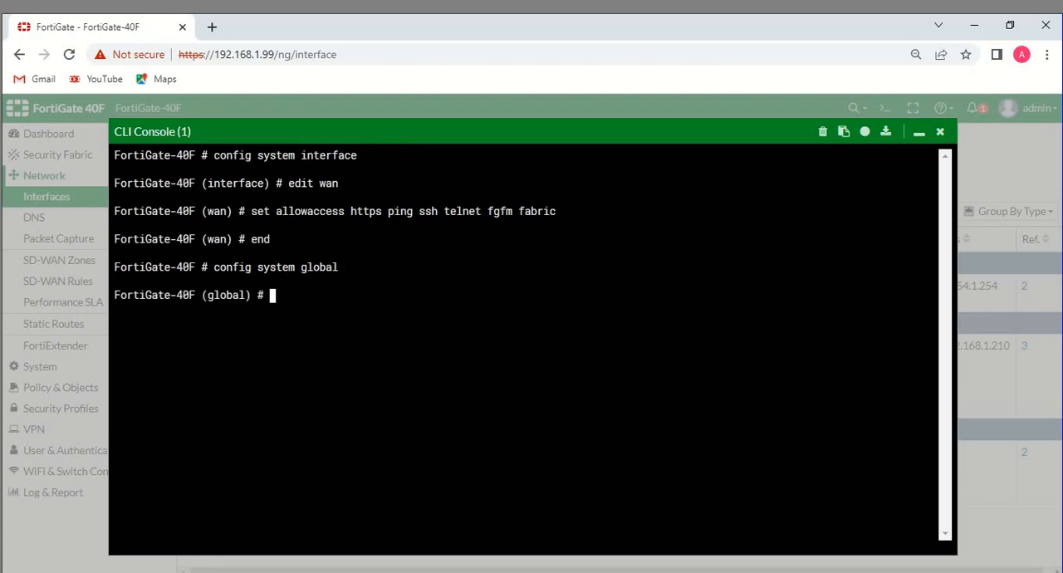
Display the CLI help for global settings beginning with set admin and page through to its end
mouse_move(328, 572)
text(set admin)
key(question)
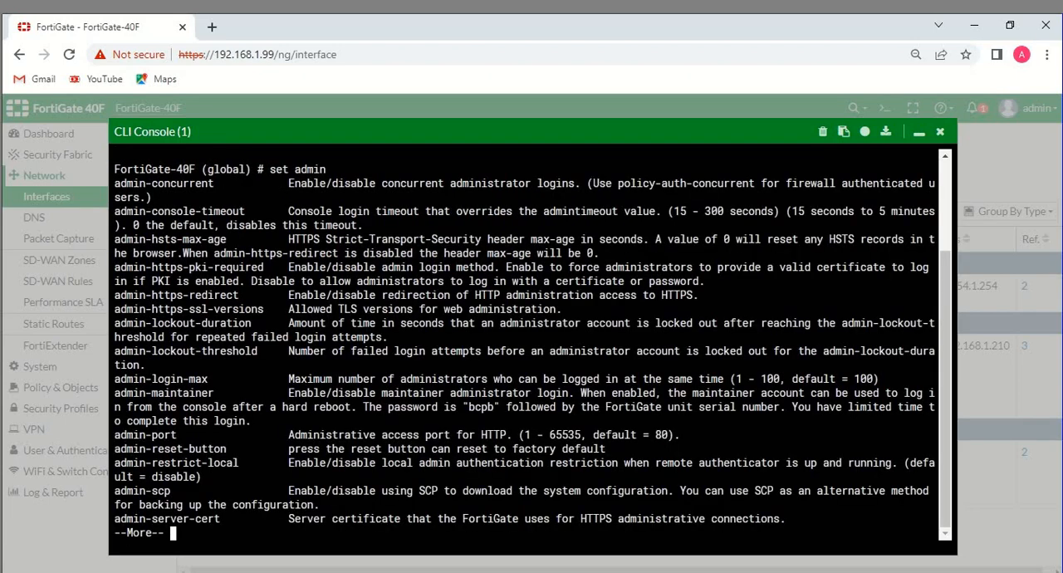
key(Return)
key(Return)
key(Return)
key(Return)
key(Return)
key(Return)
key(Return)
key(Return)
key(Return)
key(Return)
key(Return)
key(Return)
key(Return)
key(Return)
key(Return)
key(Return)
key(Return)
key(Return)
key(Return)
key(Return)
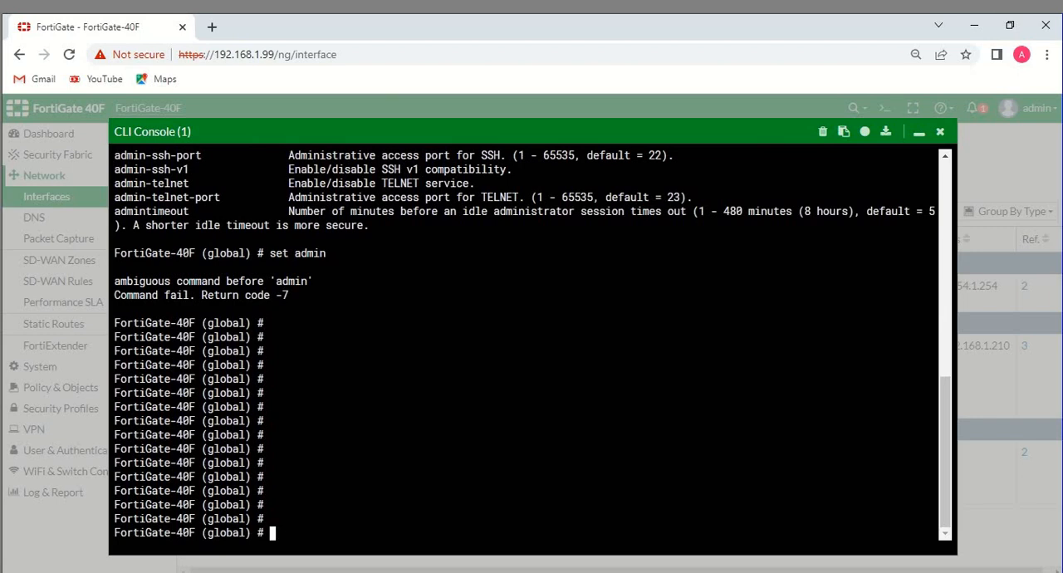
text(set admin-ss)
key(Tab)
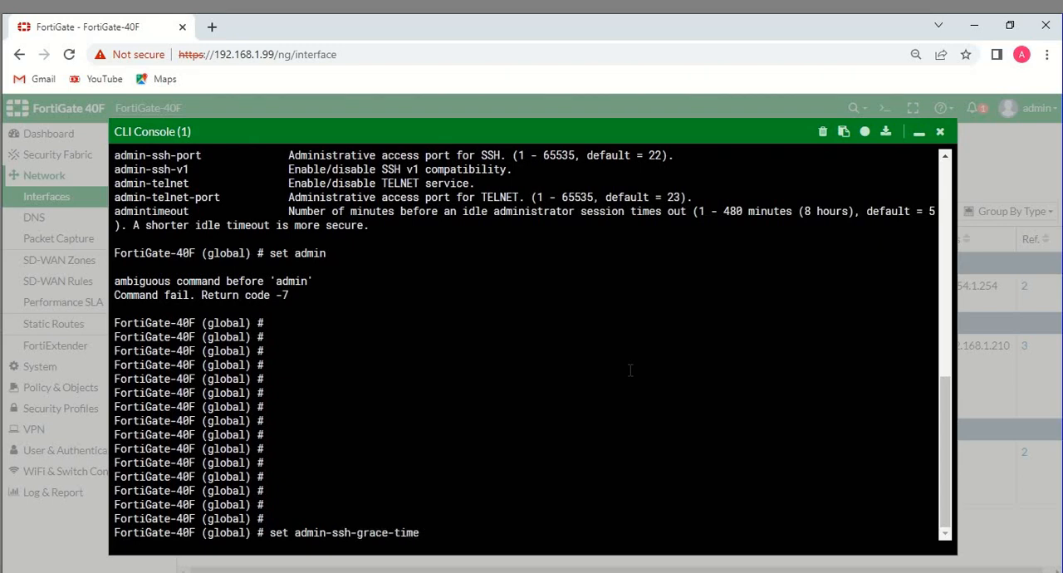
key(Tab)
key(Tab)
key(Tab)
key(Tab)
key(BackSpace)
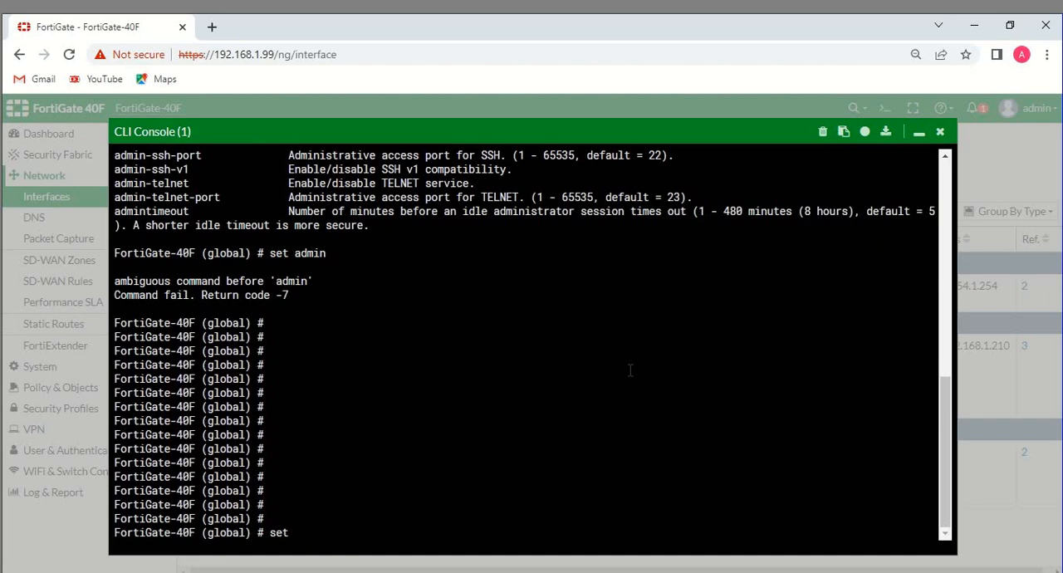
text(admin)
text(-)
text(s)
text(h)
key(BackSpace)
key(BackSpace)
key(BackSpace)
key(BackSpace)
key(BackSpace)
key(BackSpace)
key(BackSpace)
key(BackSpace)
key(BackSpace)
text(admin-sport)
key(BackSpace)
key(BackSpace)
key(BackSpace)
key(BackSpace)
key(BackSpace)
key(BackSpace)
key(BackSpace)
key(BackSpace)
key(BackSpace)
key(BackSpace)
key(BackSpace)
key(BackSpace)
Set the global timezone to 47 and end the global configuration
mouse_move(329, 572)
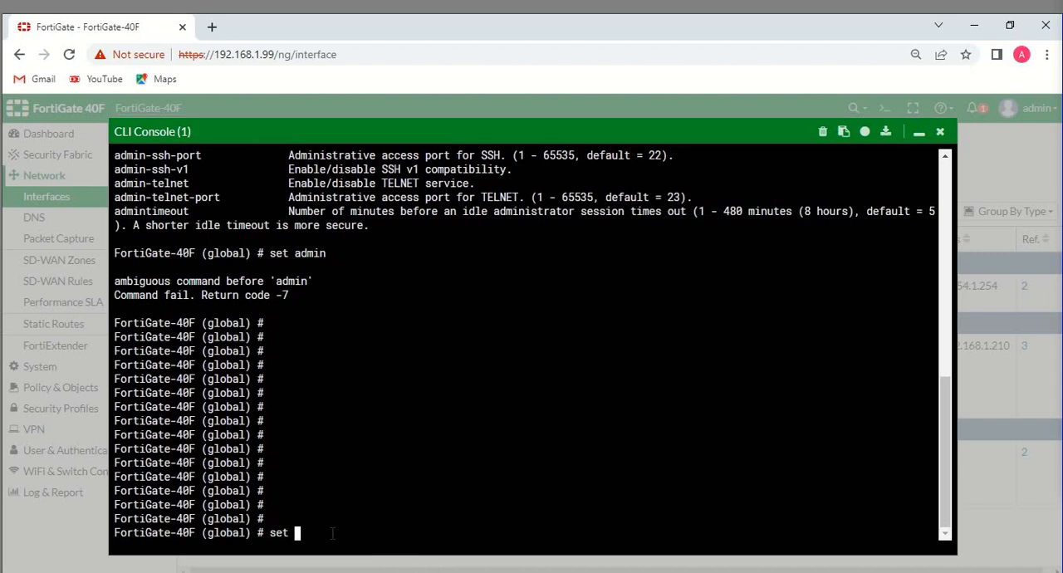
text(timezone)
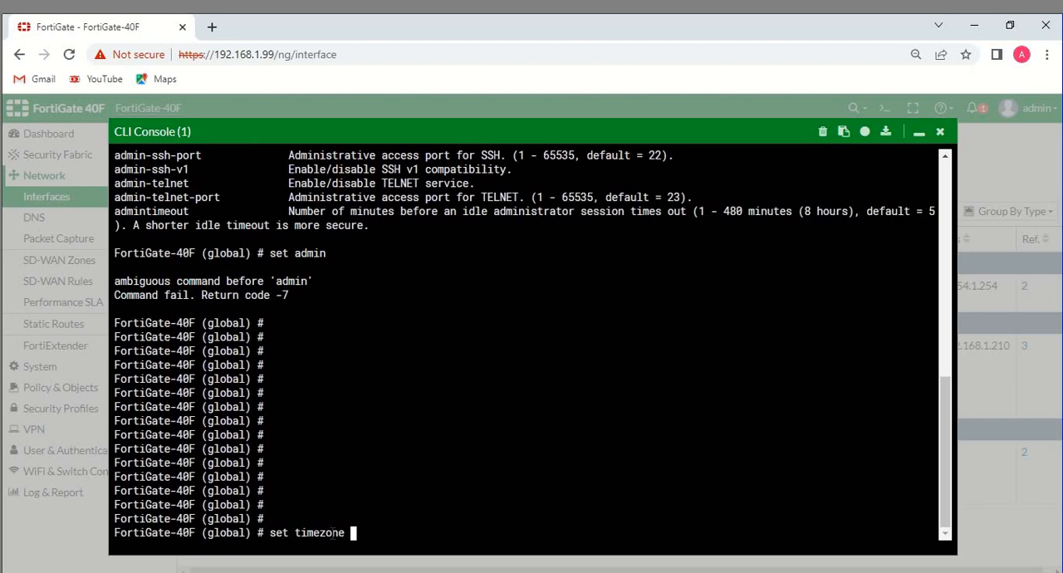
text( 47)
key(Return)
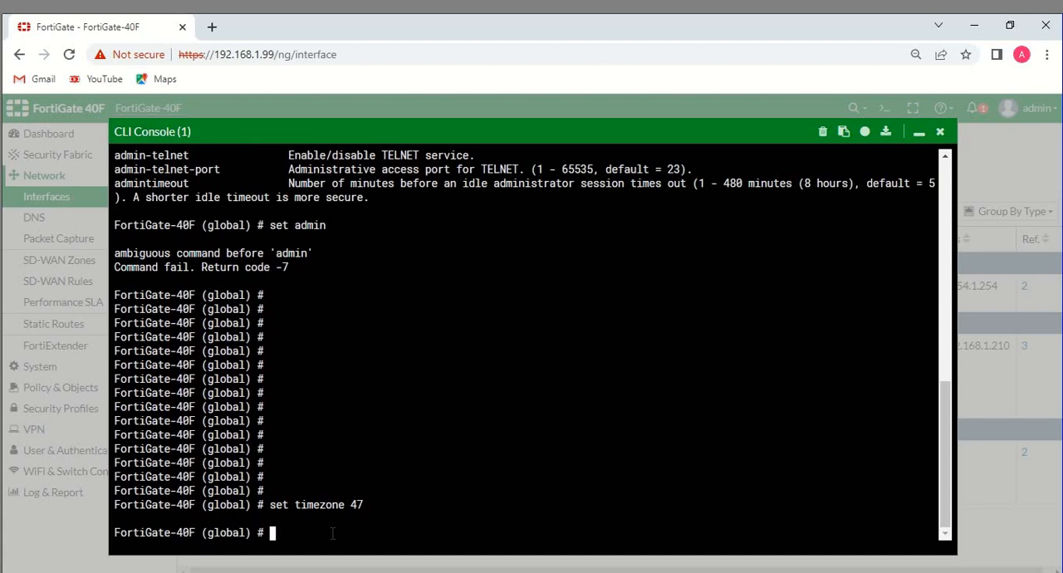
text(end)
key(Return)
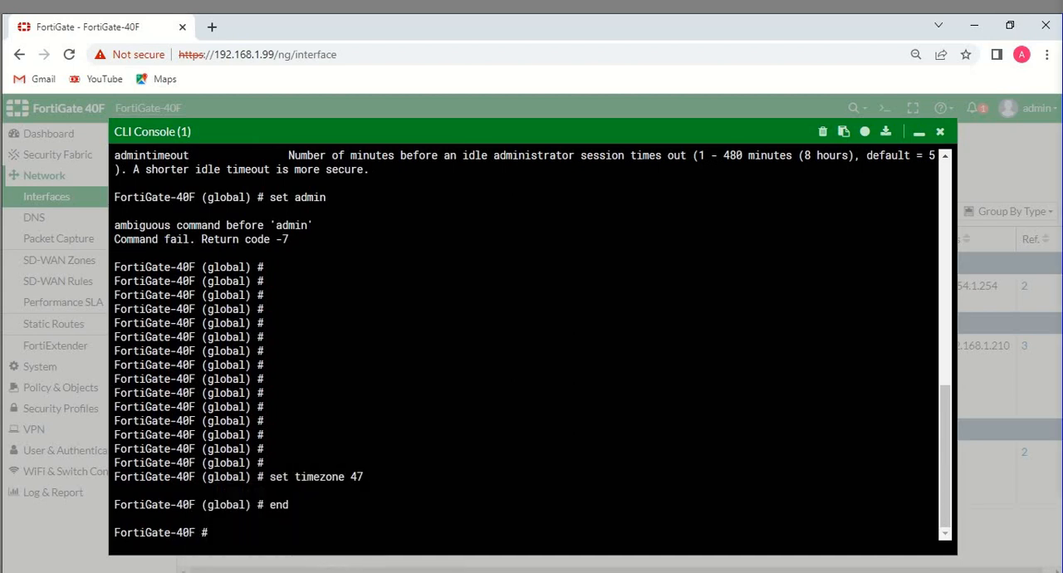
Test internet connectivity from the CLI console with execute ping 8.8.8.8
mouse_move(594, 572)
text(execute ping 8.8.8.8)
key(Return)
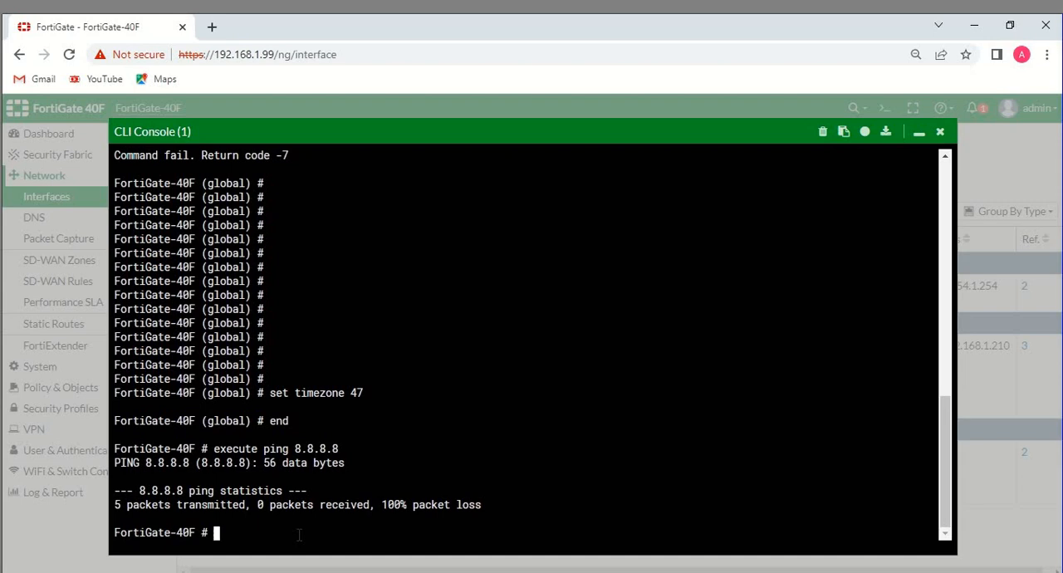
Create an interface entry named loopback under config system interface and set its vdom to root
text(config system in)
key(Tab)
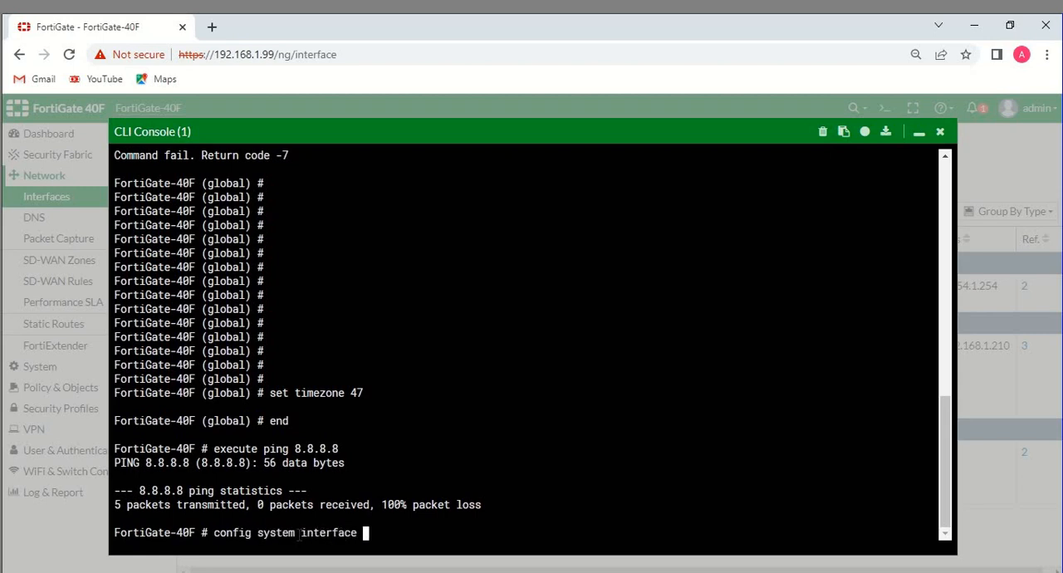
key(Return)
text(edit)
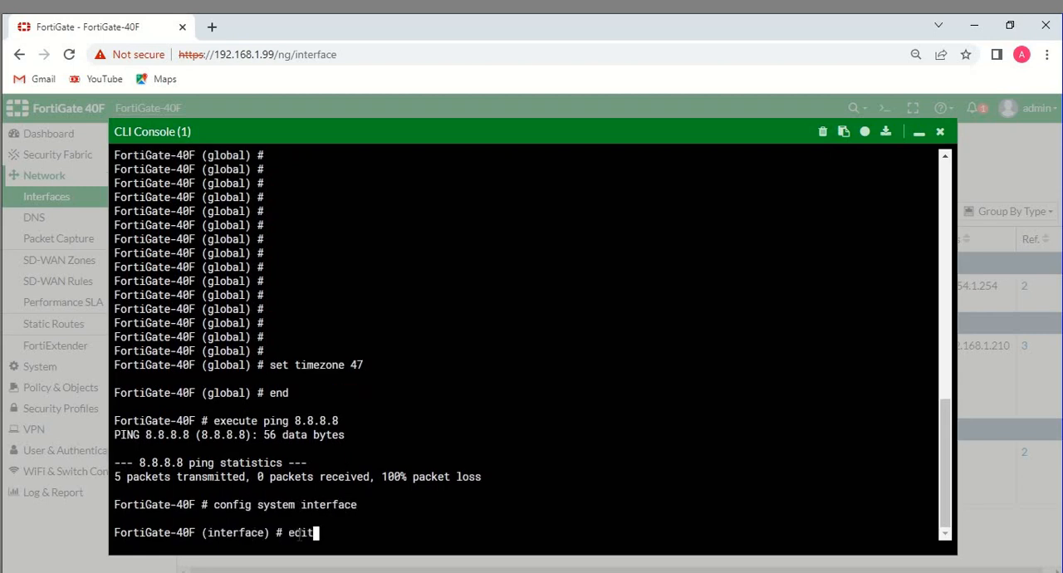
text( loopback)
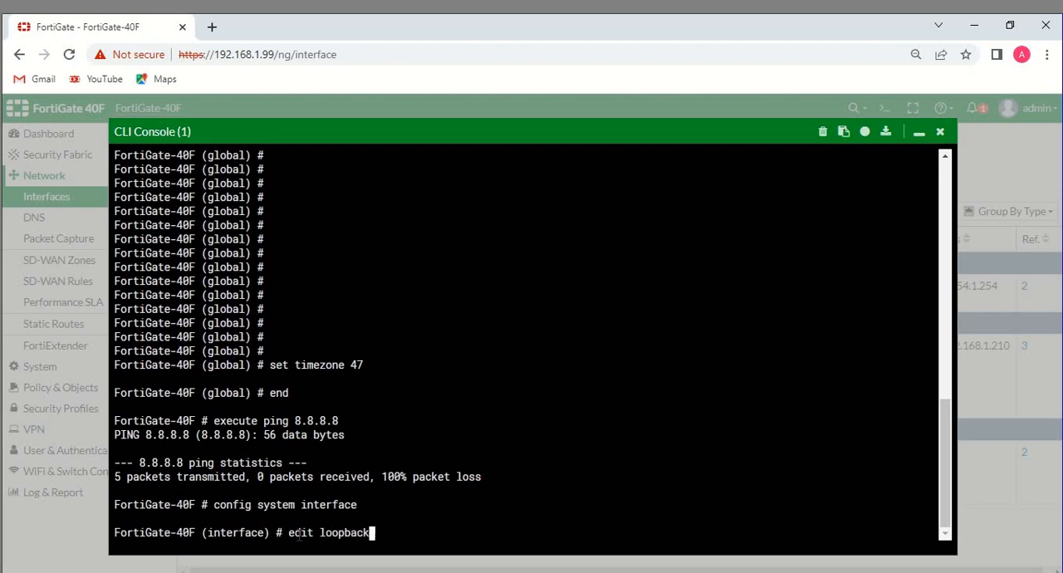
key(Return)
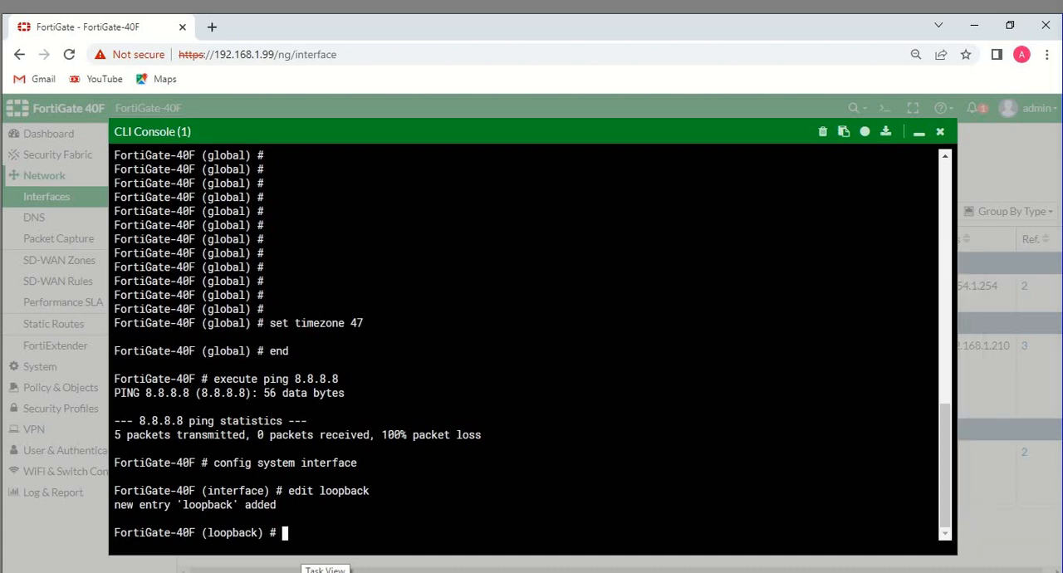
text(set vdom ro)
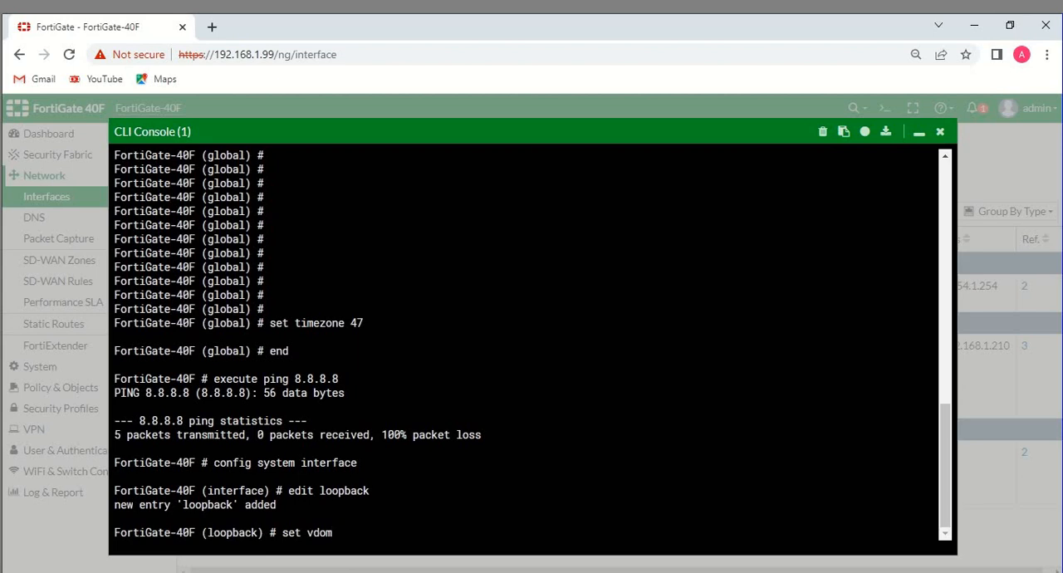
text(ot)
key(Return)
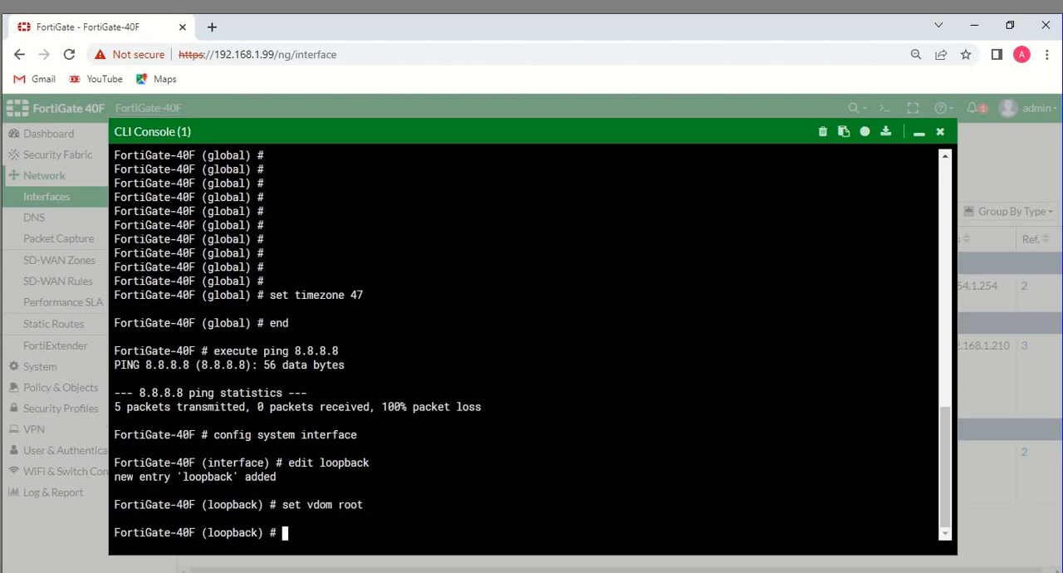
Set the loopback interface's IP address to 125.20.231.49 with netmask 255.255.255.255
text(set ip)
key(Tab)
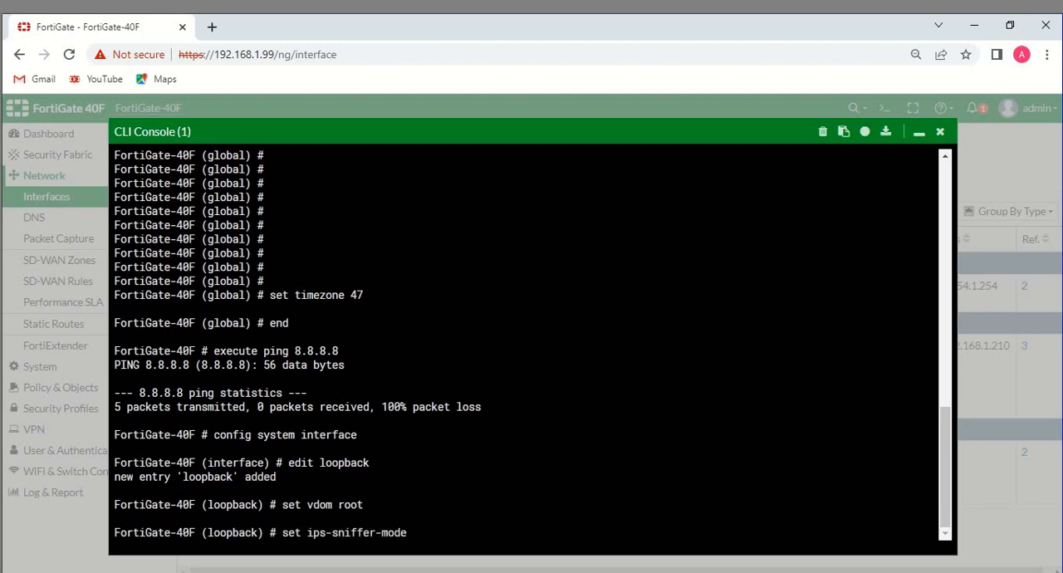
key(Tab)
key(Tab)
key(Tab)
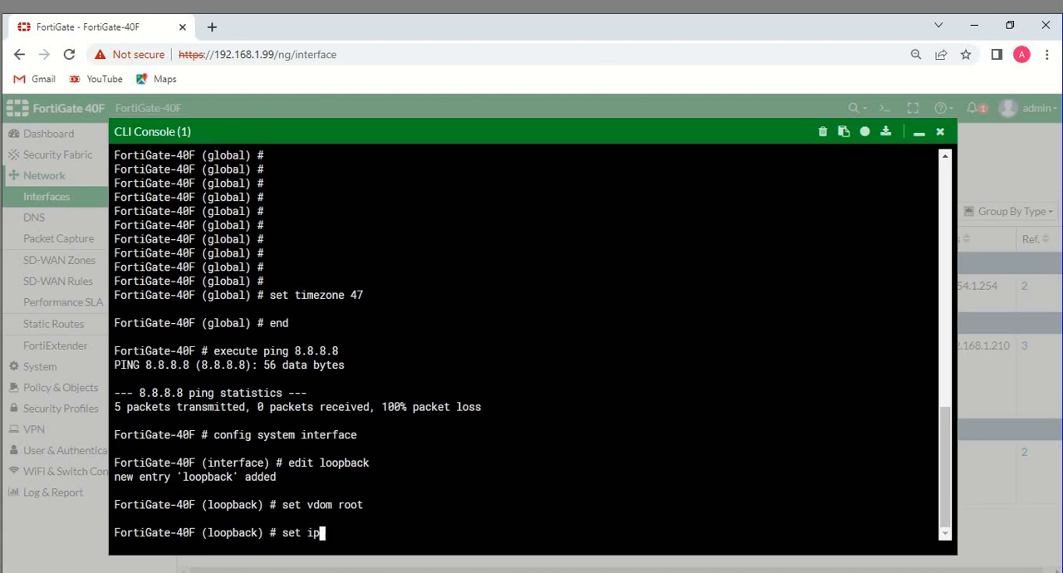
key(Tab)
key(Tab)
text(ip add)
key(BackSpace)
key(BackSpace)
key(BackSpace)
text(125.20.231.49)
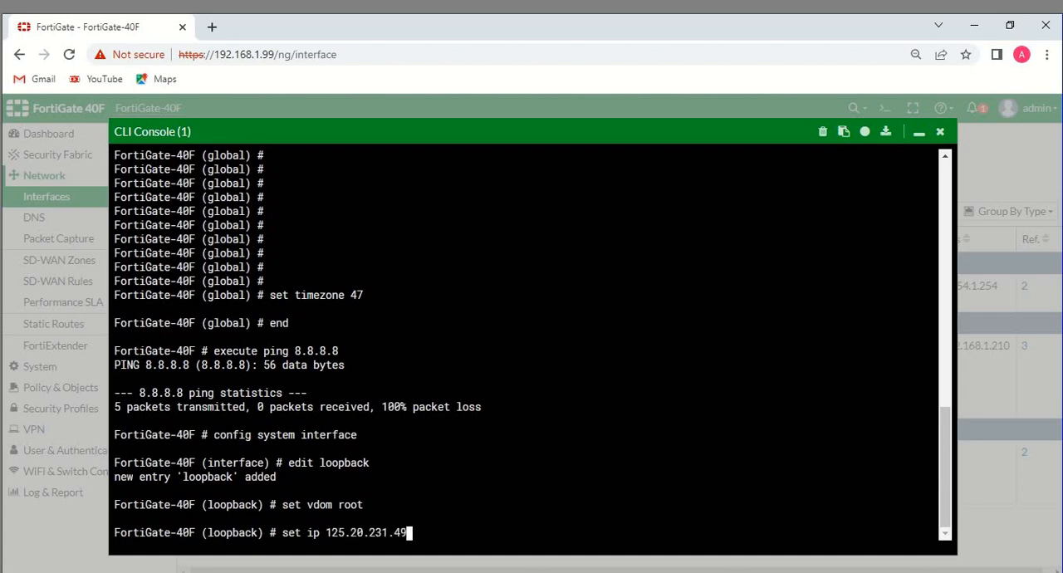
text(255.255.255.)
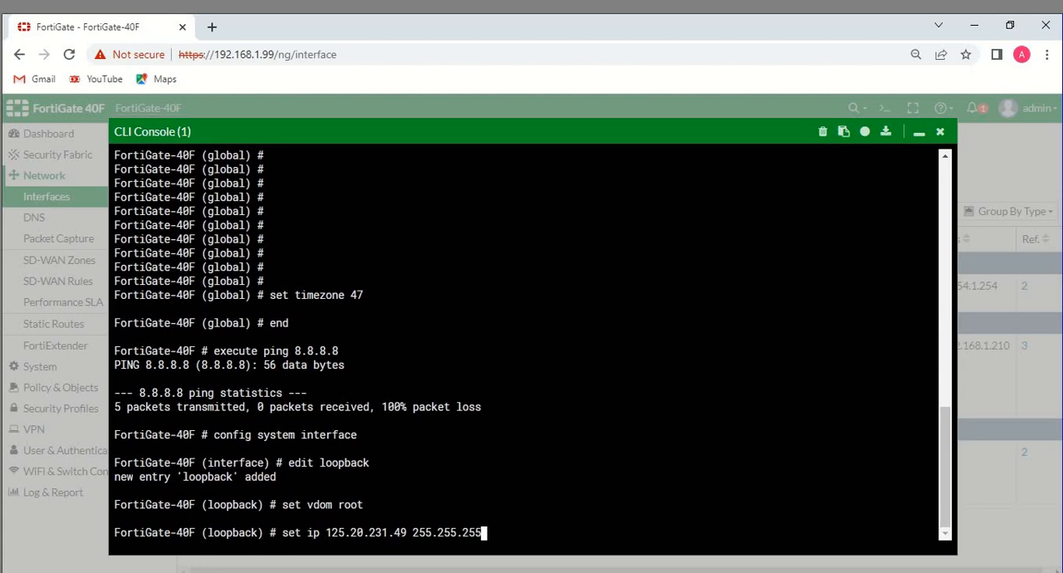
text(255)
key(Return)
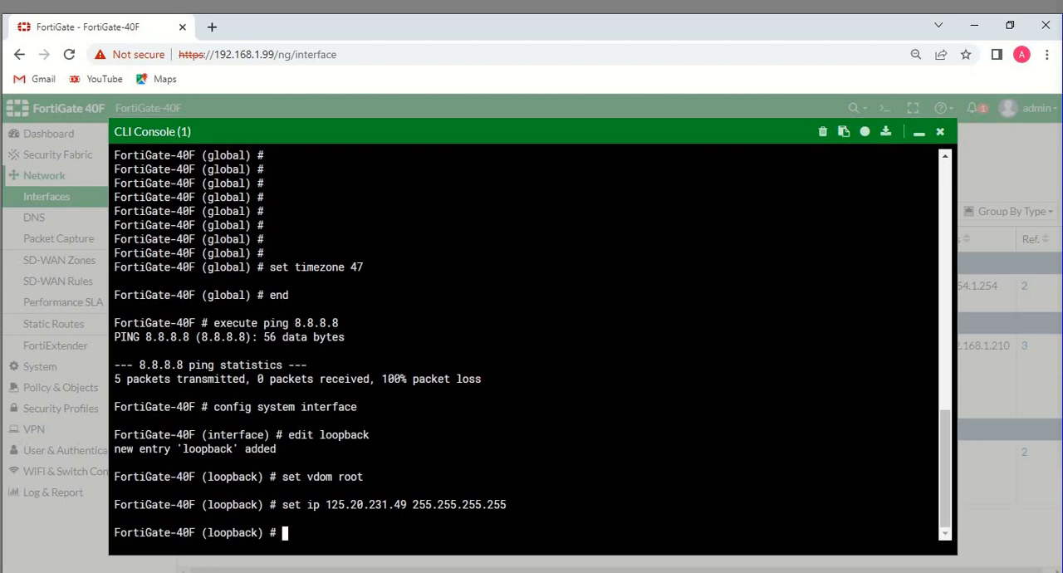
Set the loopback interface's allowaccess to ping and its type to loopback
text(set allowaccess ping)
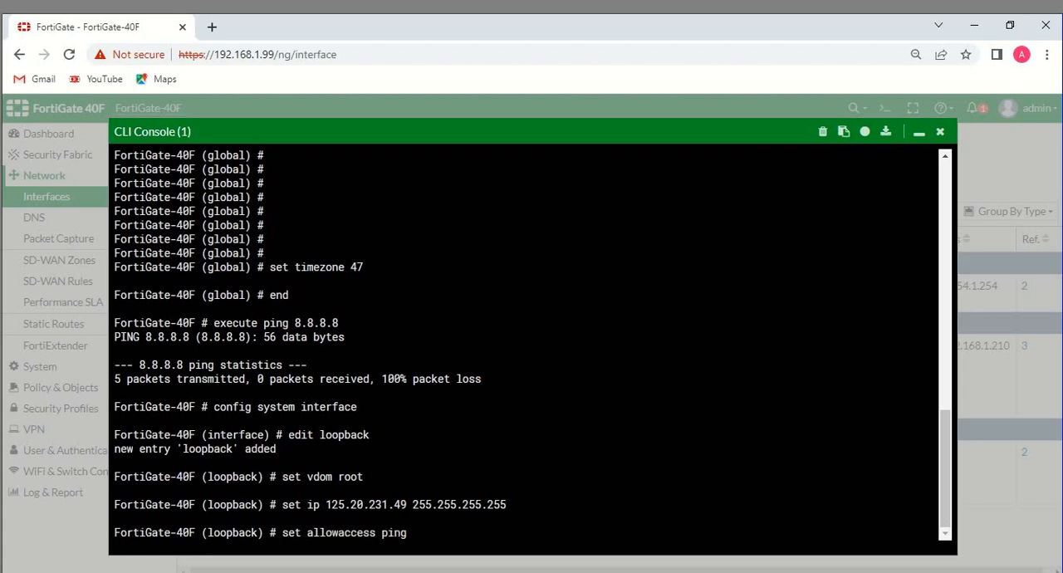
key(BackSpace)
key(Return)
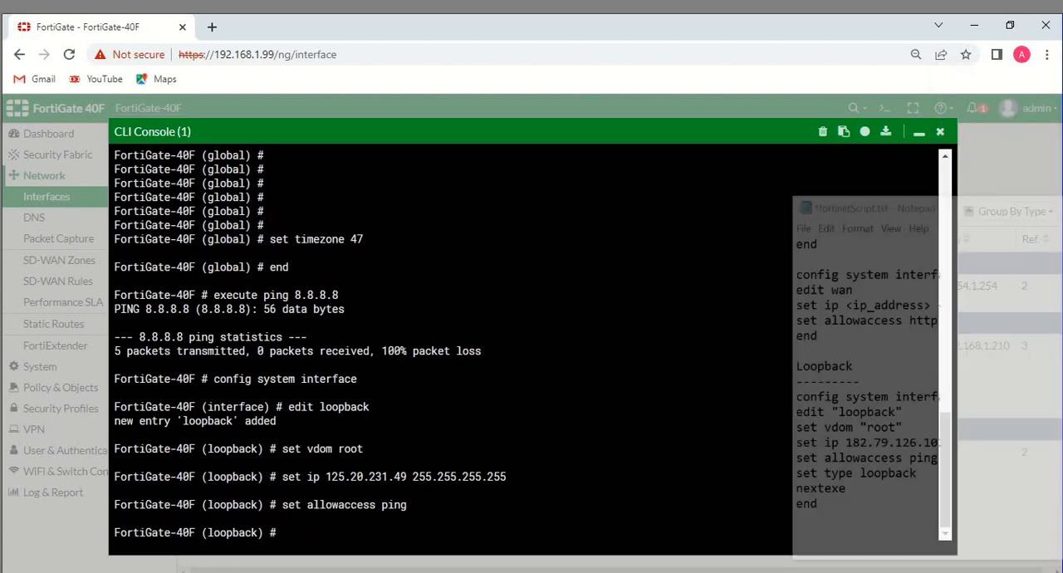
text(set t)
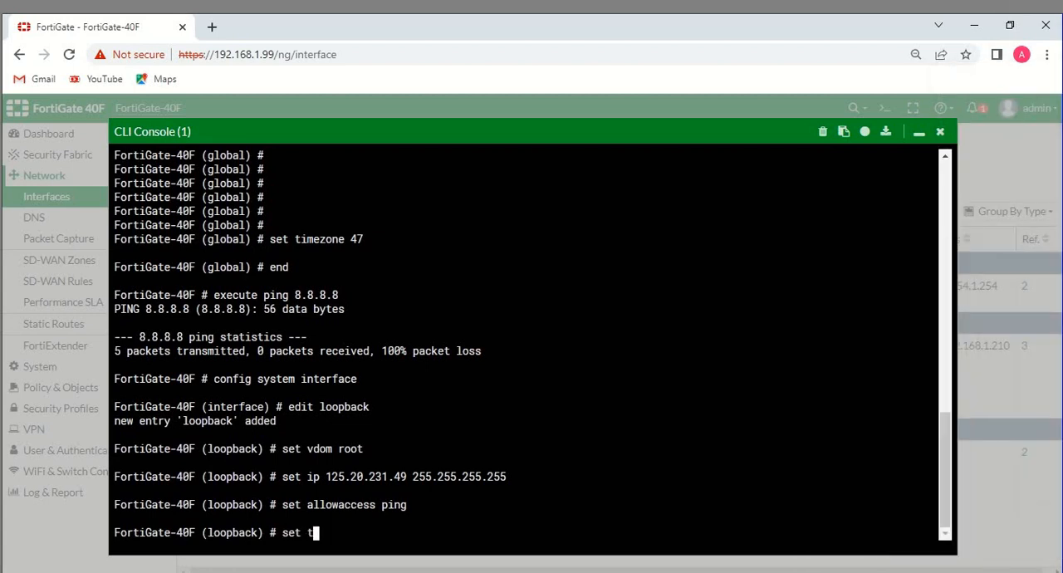
text(ype loopback)
key(Return)
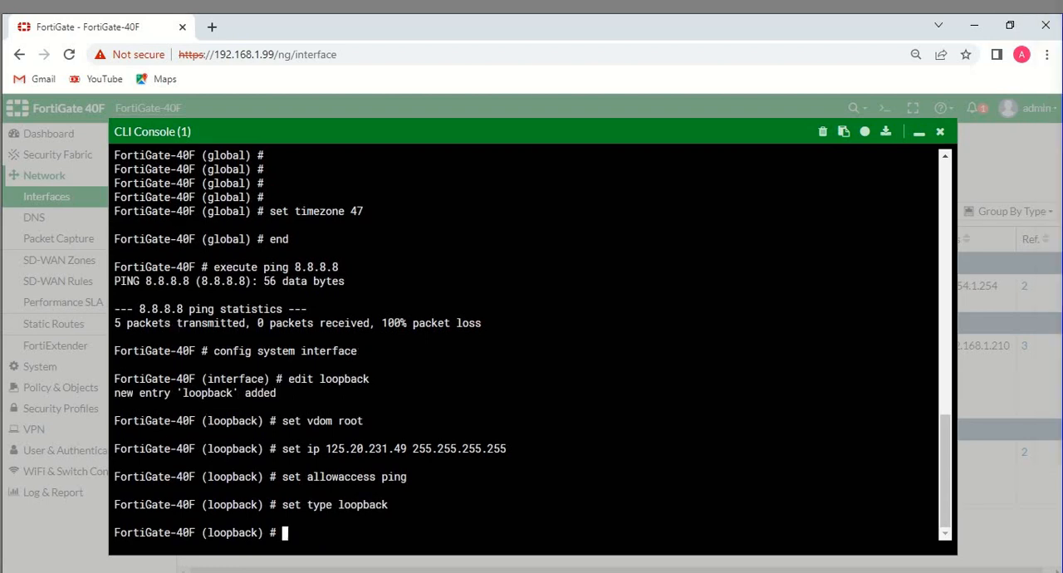
Finish the loopback interface configuration with next and end, and minimize the CLI console
text(next)
key(Return)
key(Return)
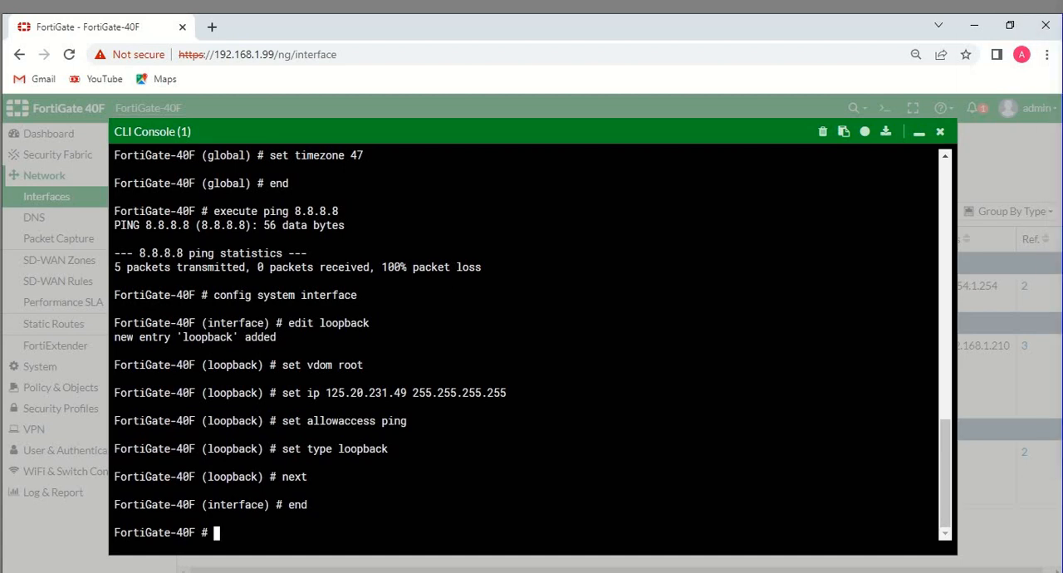
click(921, 132)
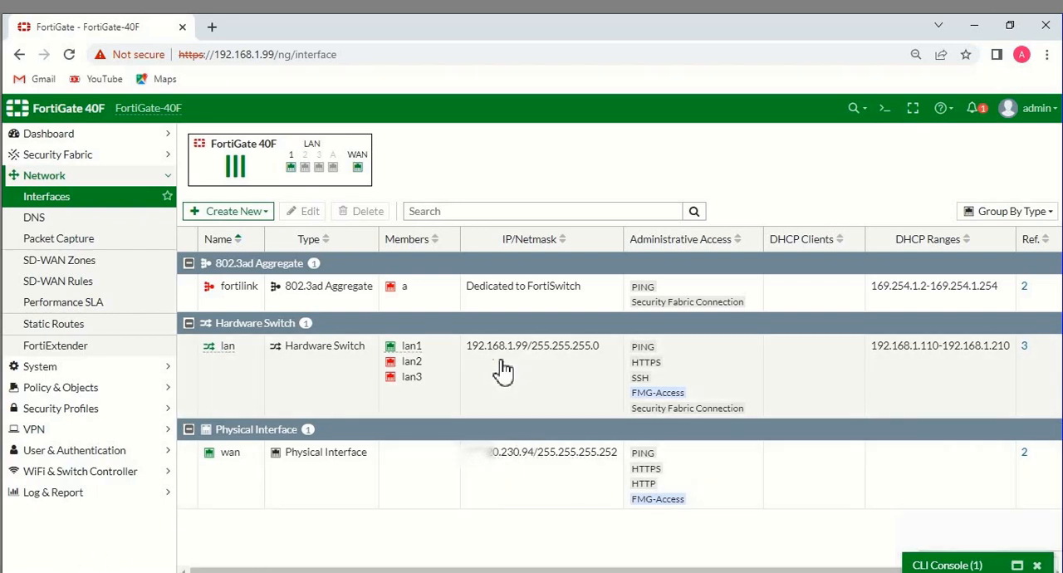
Open the lan interface for editing and save it with the manual IP/Netmask 125.19.235.226/255.255.255.248
double_click(505, 370)
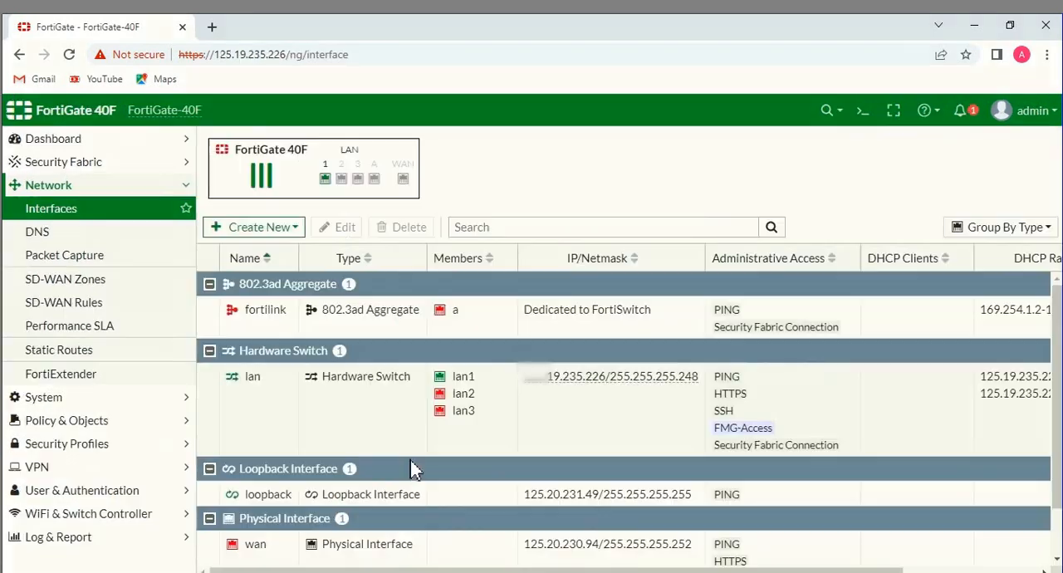
double_click(607, 411)
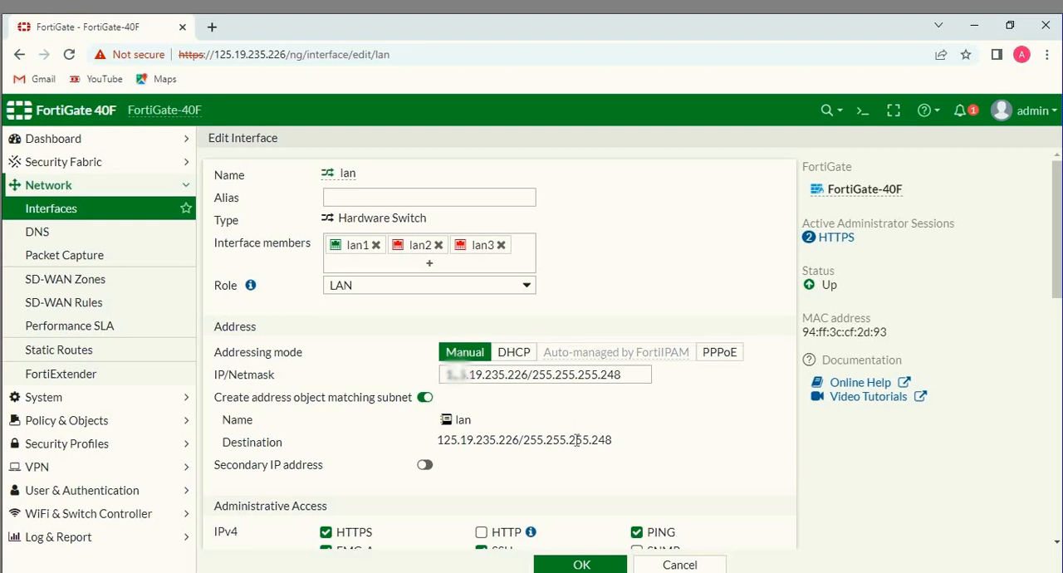
click(573, 564)
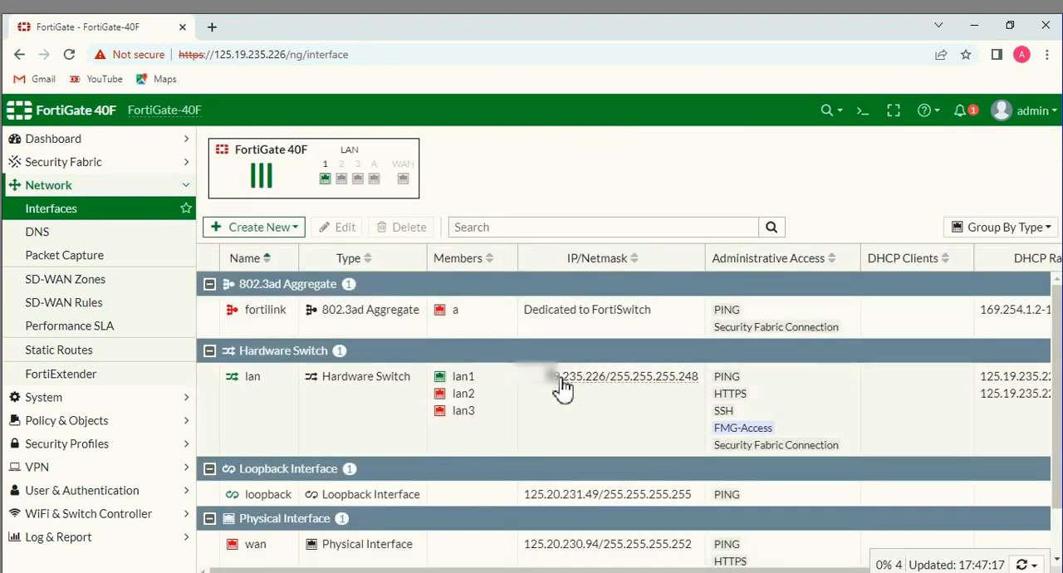
mouse_move(561, 381)
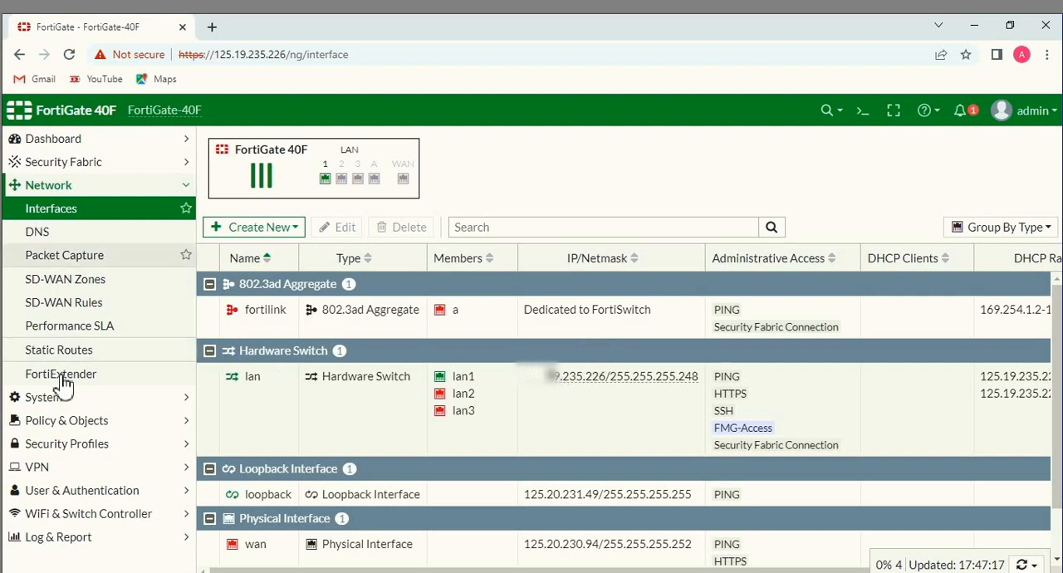
Open the existing lan to wan firewall policy for editing and disable its NAT option
click(90, 422)
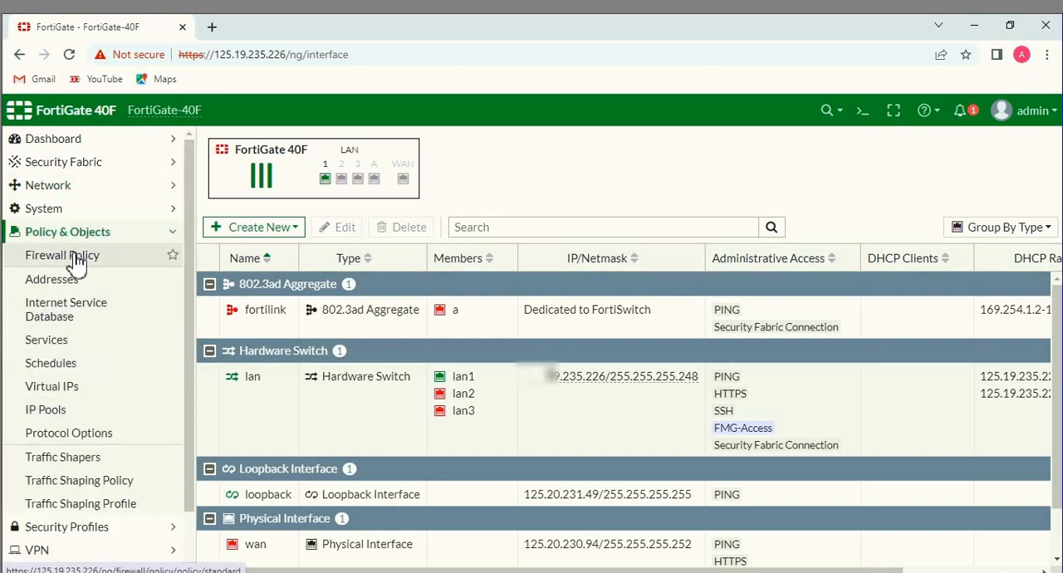
click(76, 259)
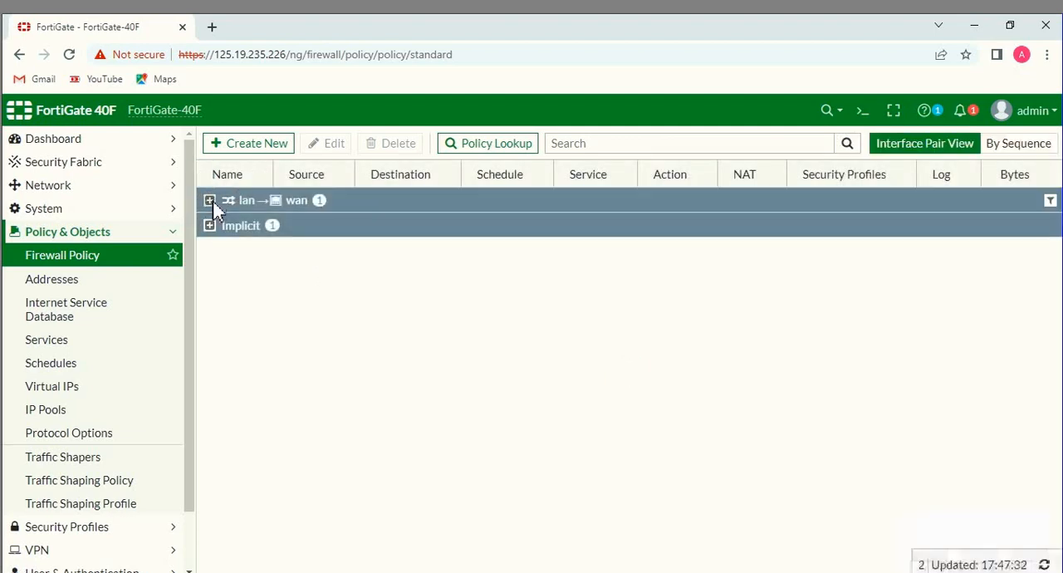
click(210, 201)
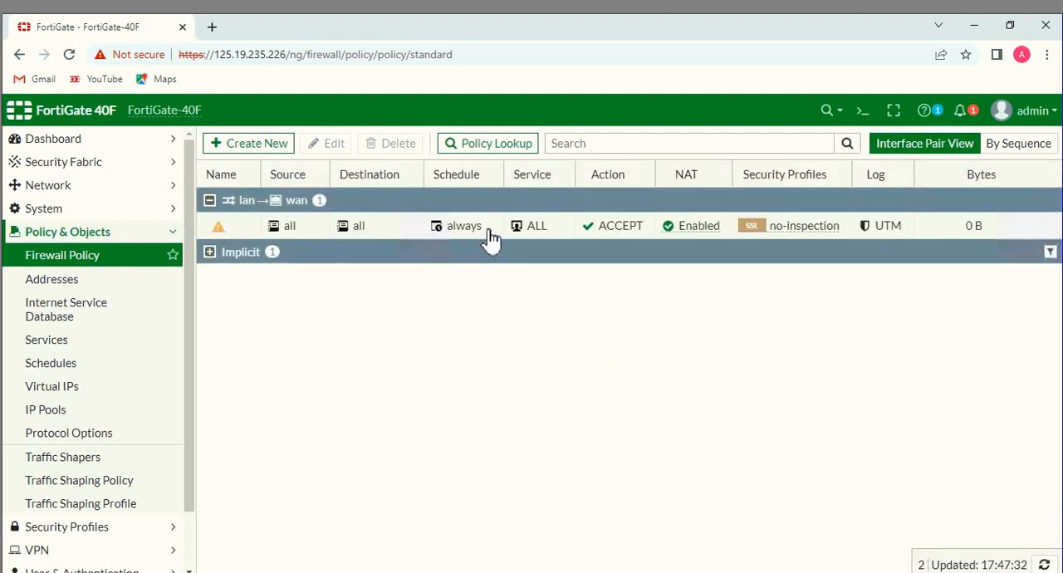
mouse_move(286, 231)
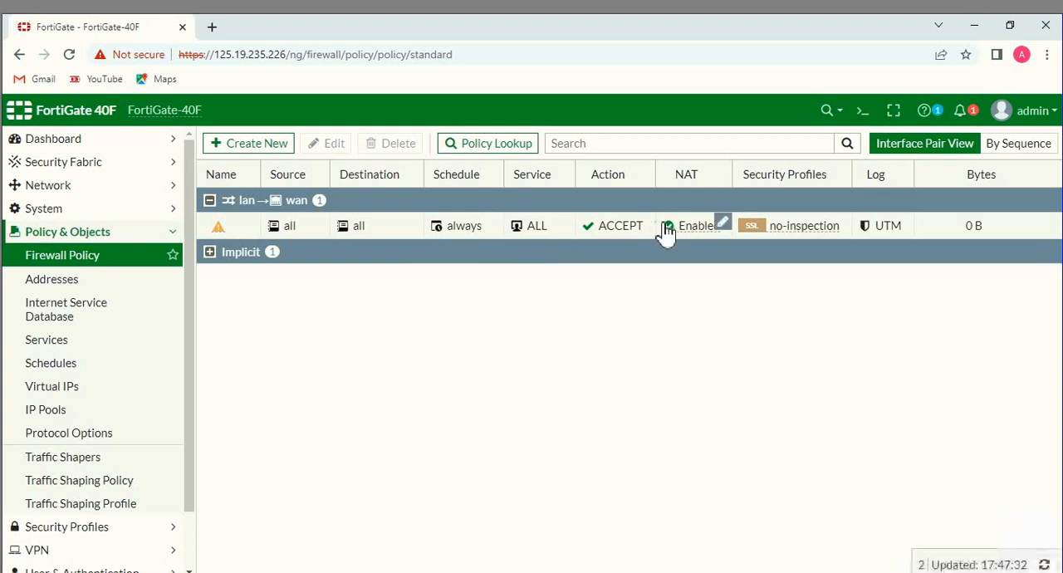
double_click(389, 233)
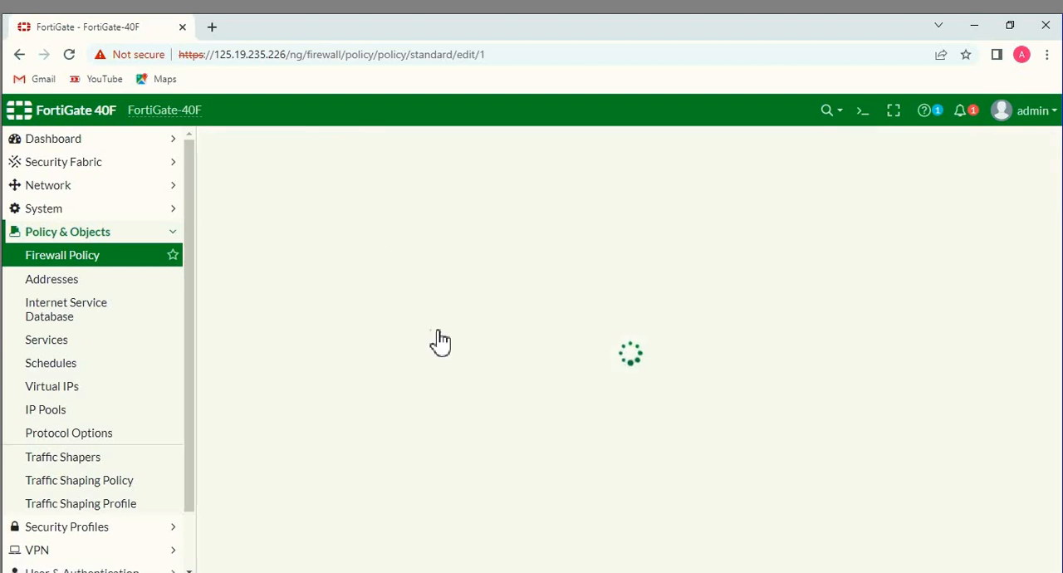
scroll(332, 366, down, 2)
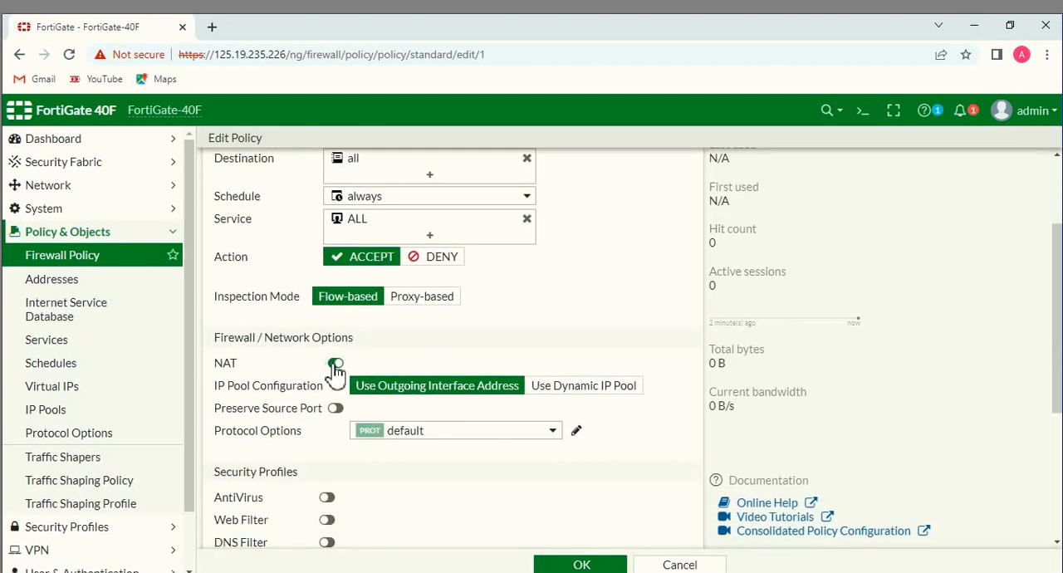
click(335, 366)
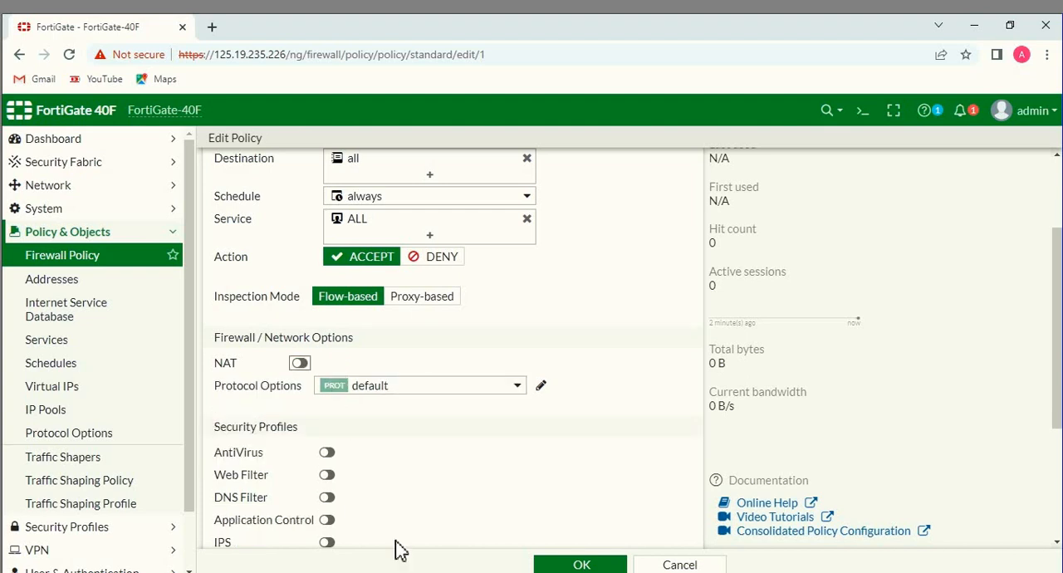
click(583, 569)
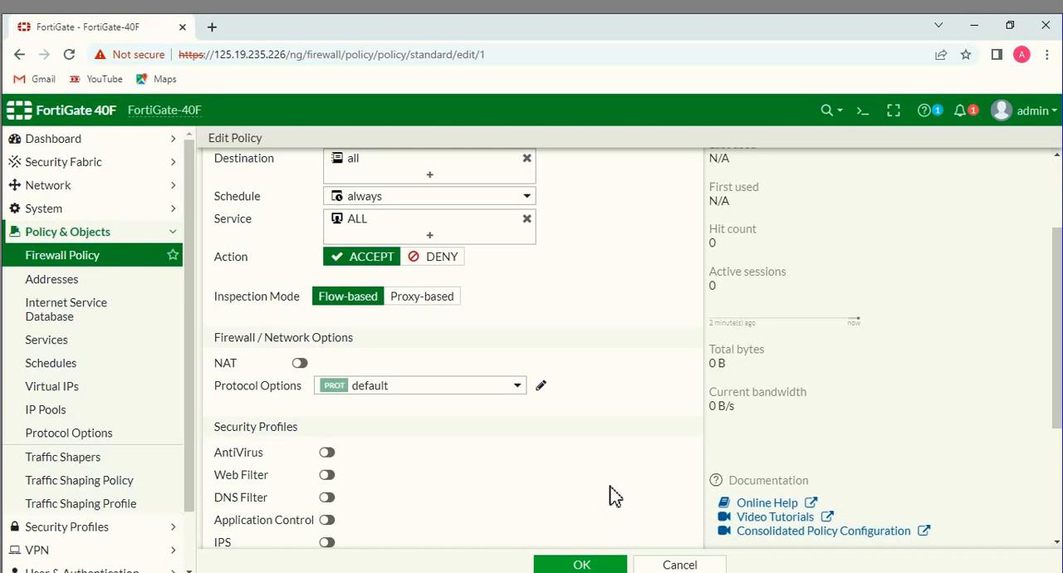
Name the lan to wan firewall policy Internet and save the policy
scroll(610, 495, up, 3)
click(383, 187)
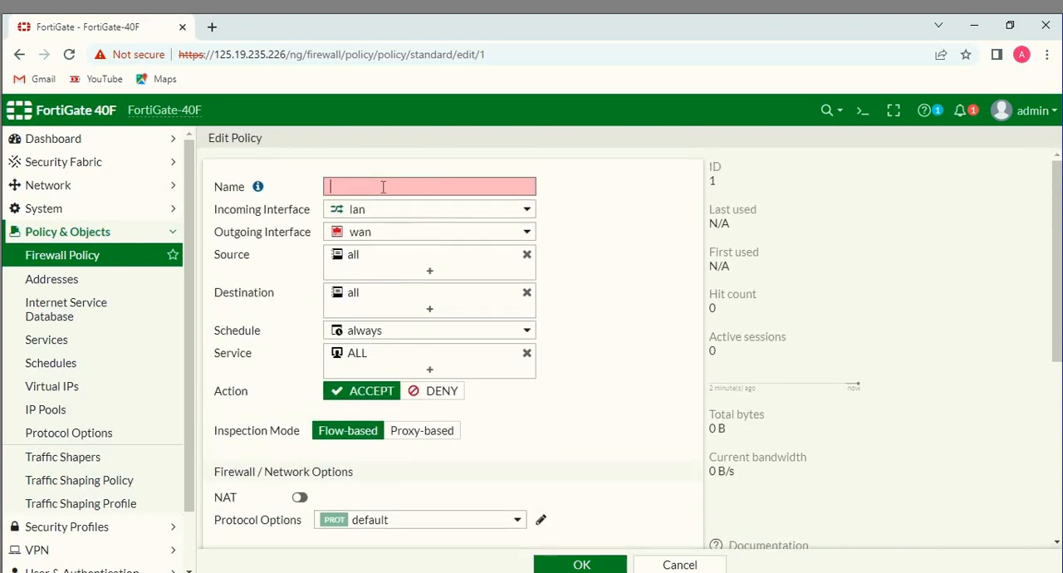
text(Internet)
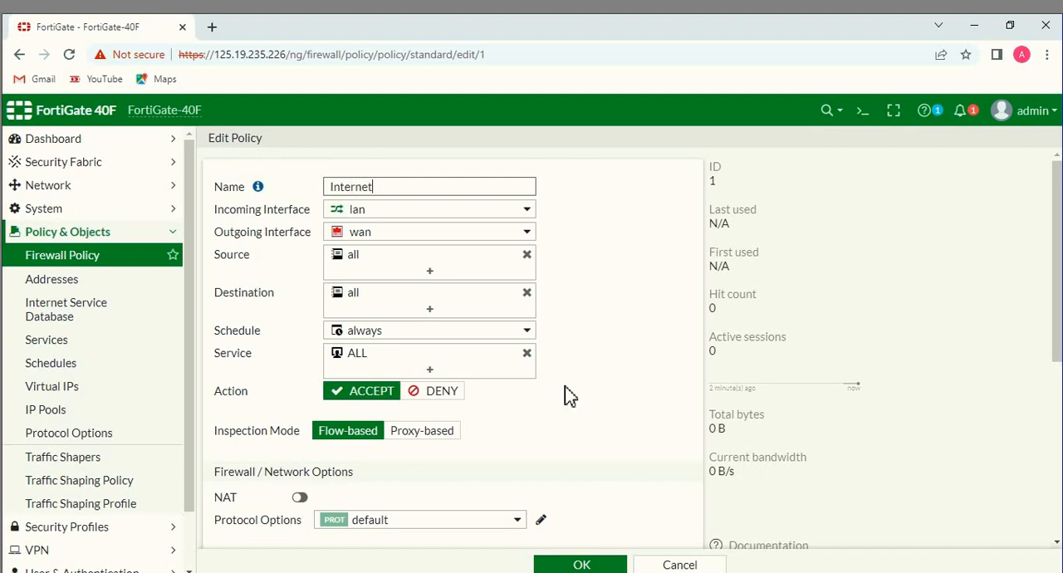
click(582, 565)
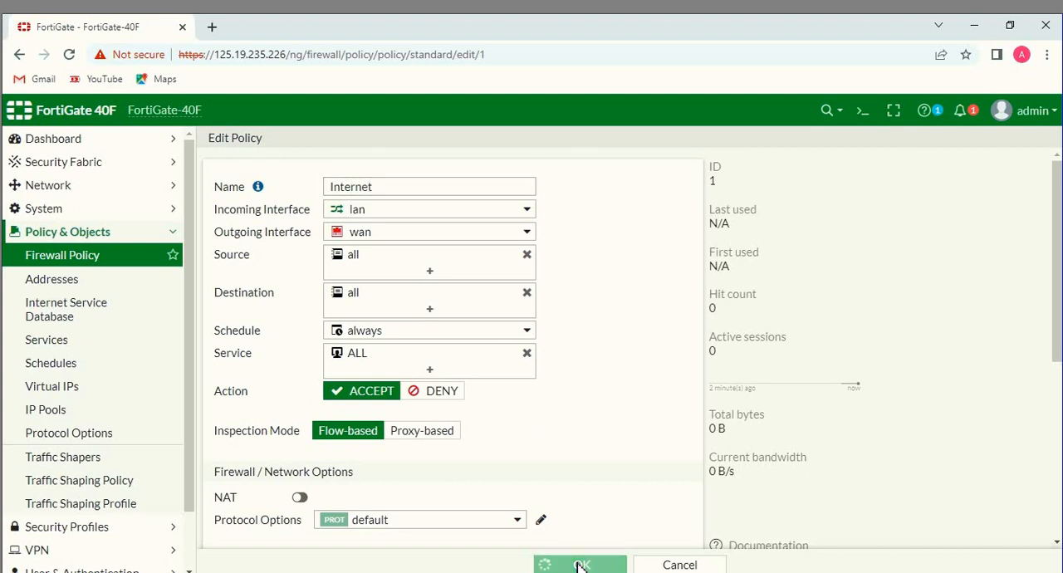